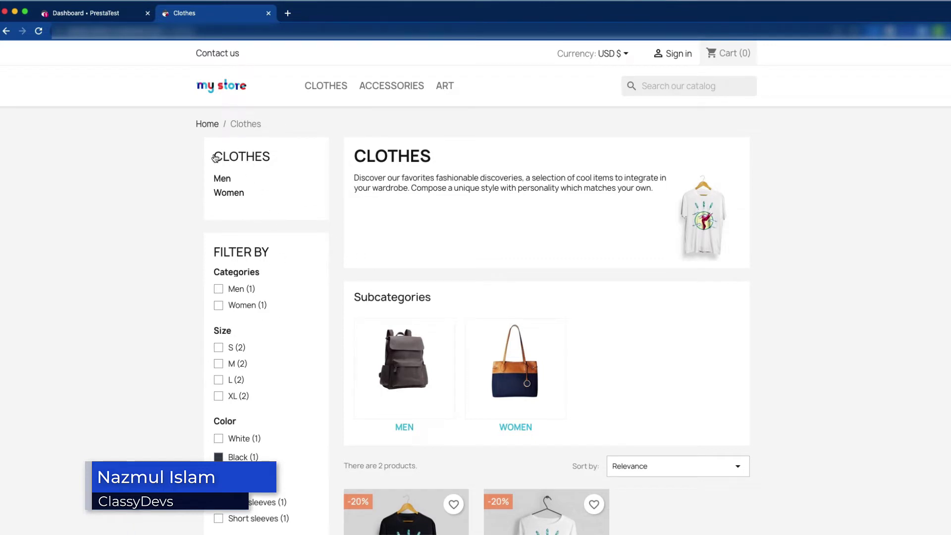
pyautogui.scroll(-3, 261, 213)
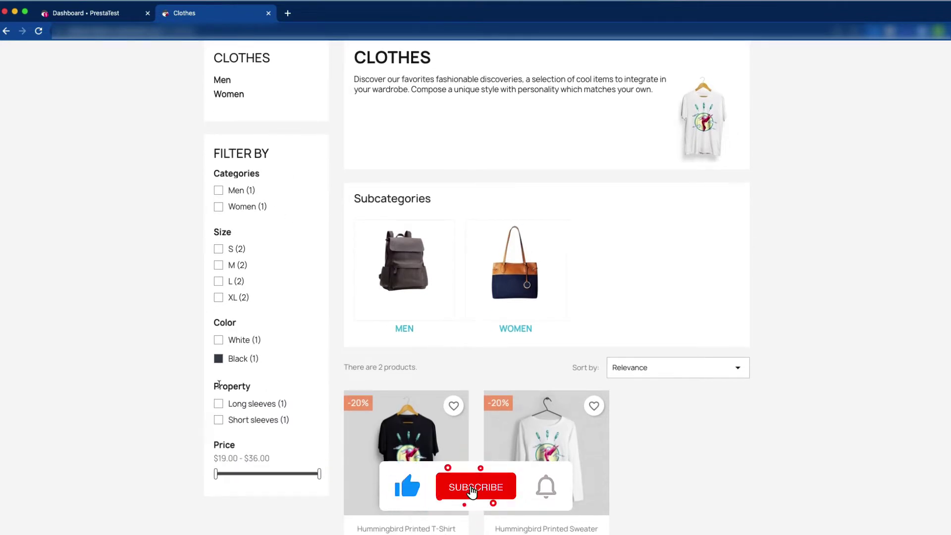
pyautogui.scroll(2, 304, 477)
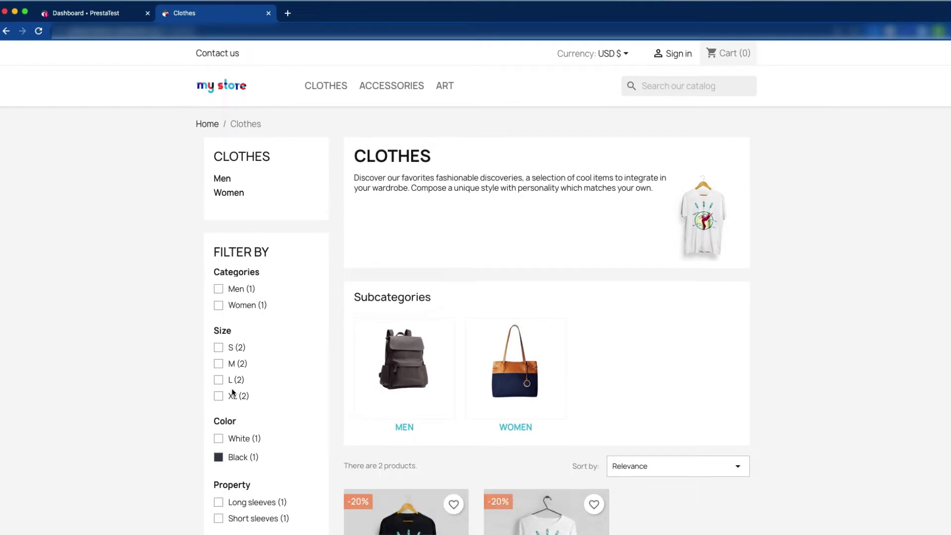
pyautogui.scroll(-5, 221, 364)
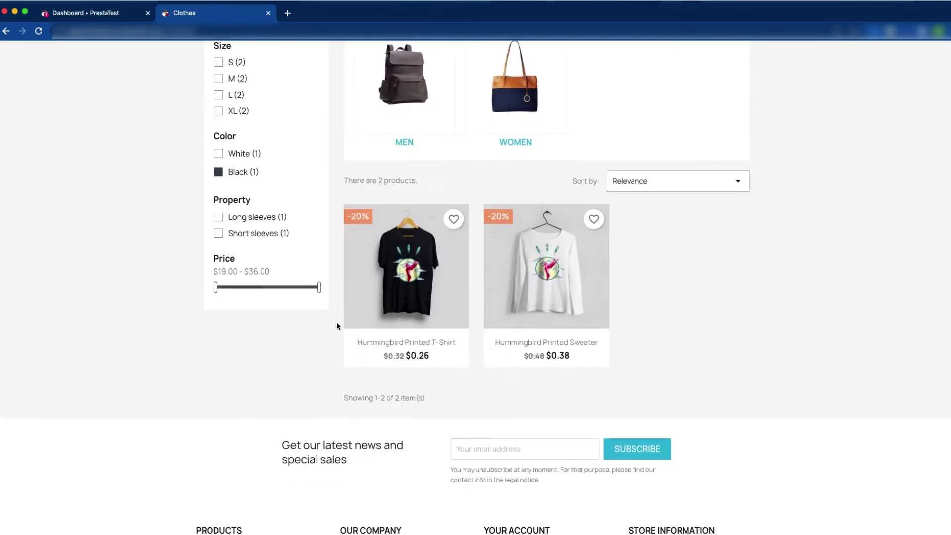
pyautogui.scroll(5, 300, 398)
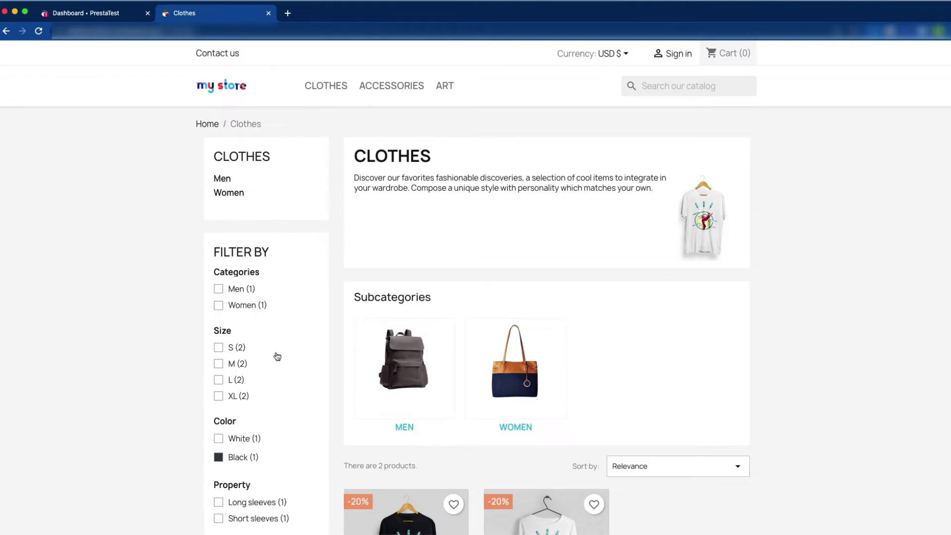
pyautogui.scroll(-4, 277, 356)
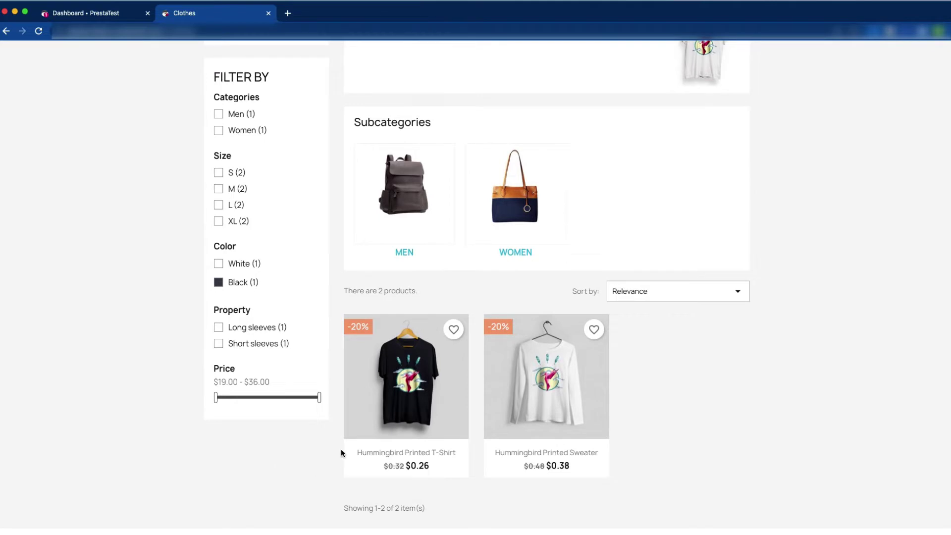
# Go to Design > Positions in the back office and search hooks for 'displayle'
pyautogui.click(90, 18)
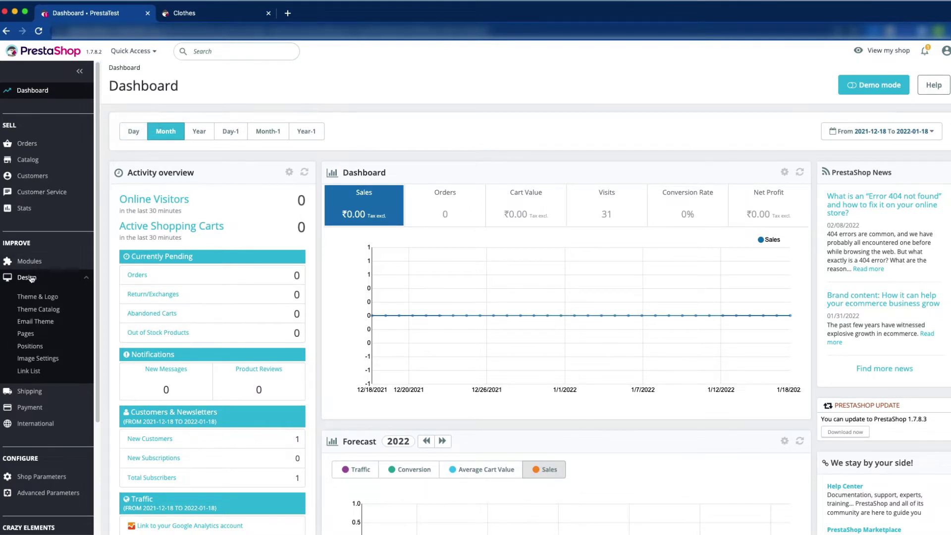
pyautogui.click(36, 346)
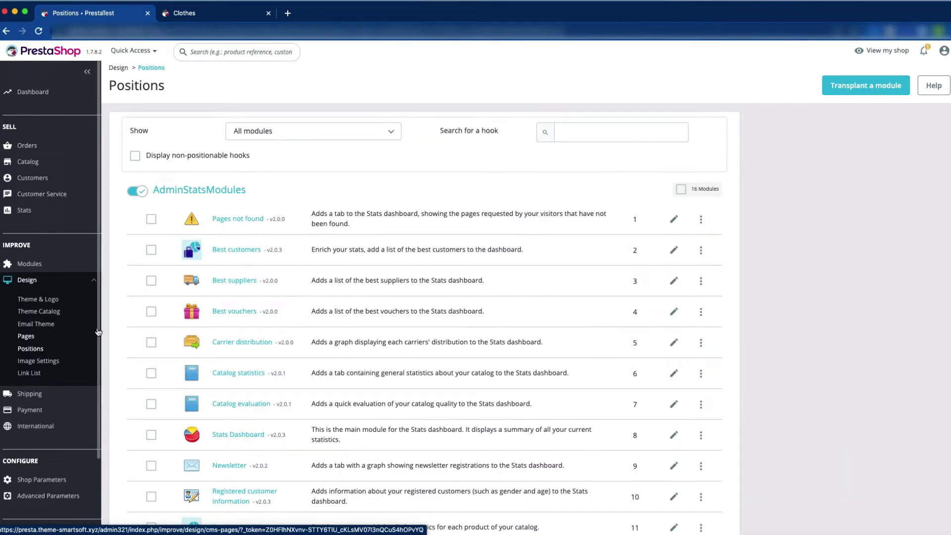
pyautogui.click(611, 130)
pyautogui.write('displayle')
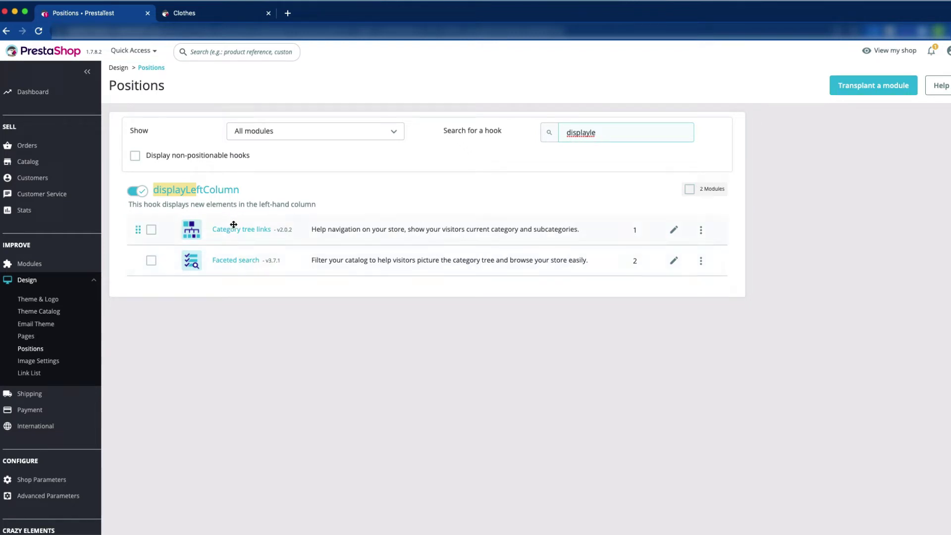
# Glance at the storefront Clothes page, then open the Transplant a module form
pyautogui.click(213, 13)
pyautogui.scroll(5, 238, 149)
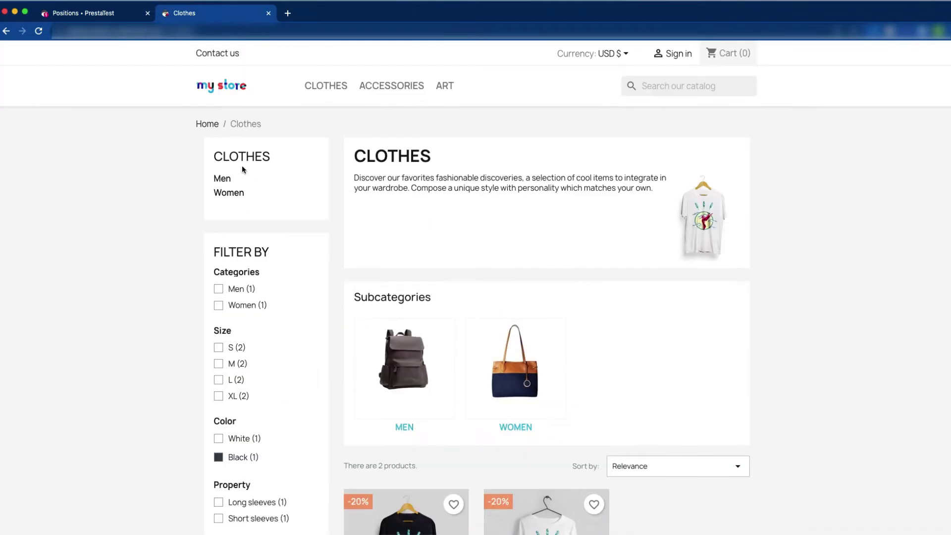
pyautogui.scroll(-4, 243, 297)
pyautogui.click(83, 13)
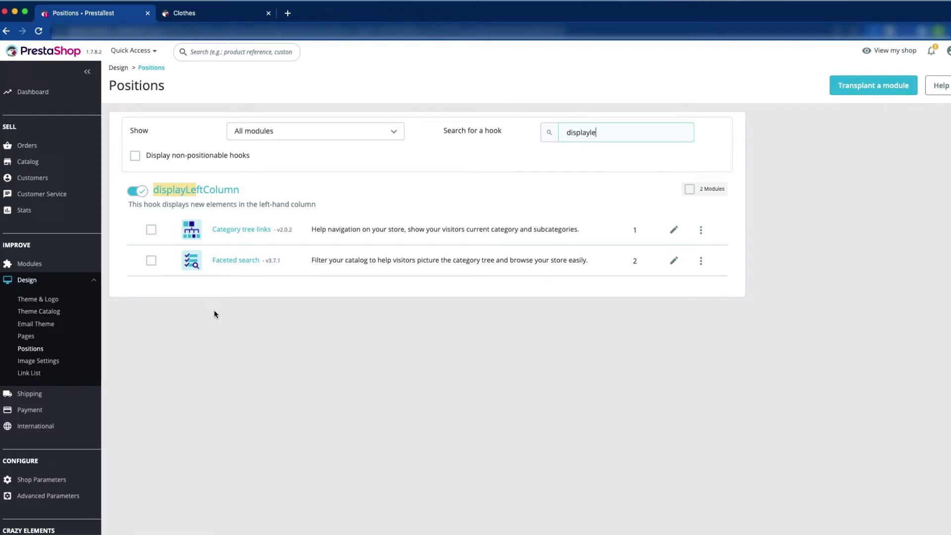
pyautogui.click(851, 91)
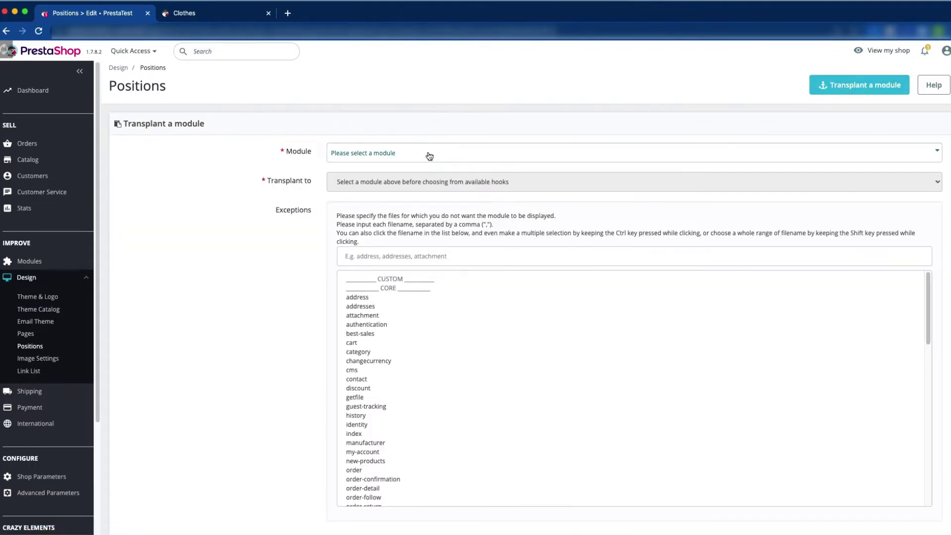
# Transplant the My Account block module to the displayLeftColumn hook and save
pyautogui.click(429, 155)
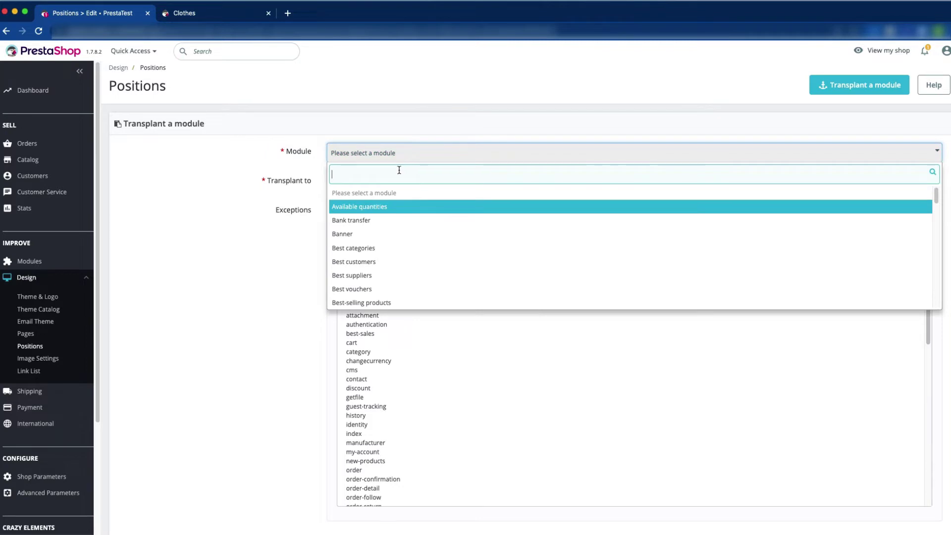
pyautogui.write('my')
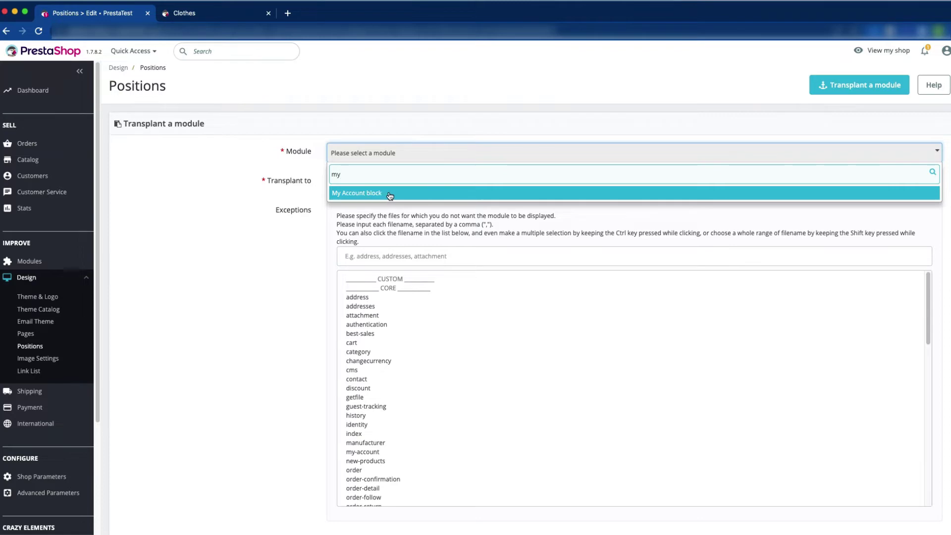
pyautogui.click(389, 193)
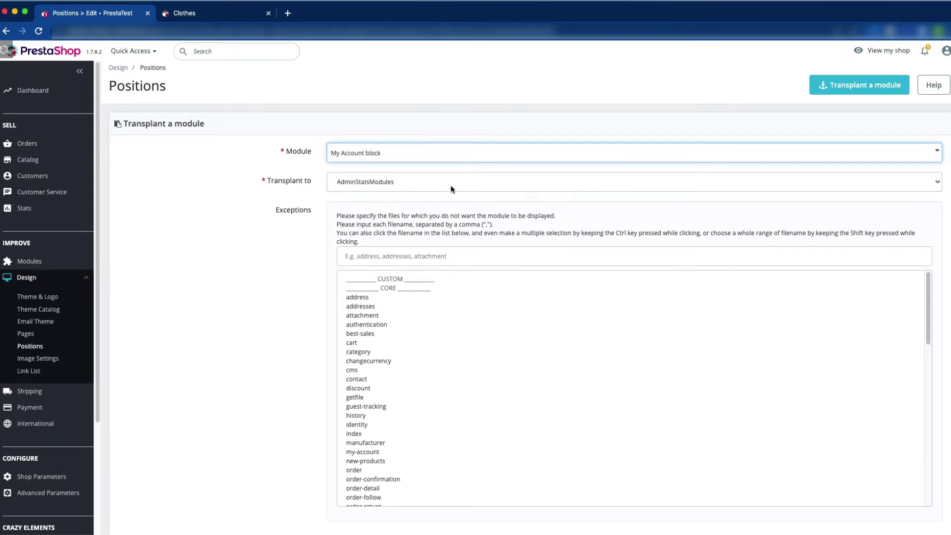
pyautogui.click(450, 186)
pyautogui.press('Up')
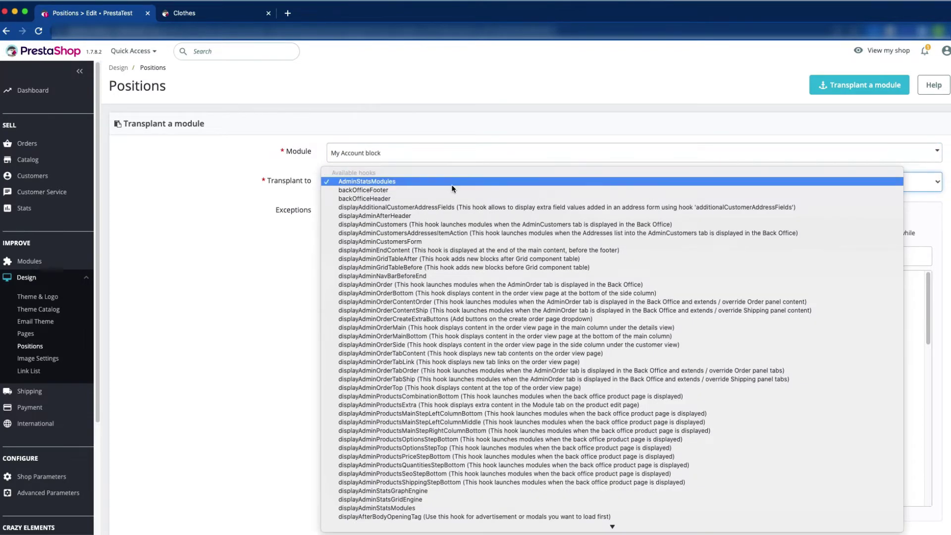
pyautogui.press('Down')
pyautogui.press('Down')
pyautogui.press('Down')
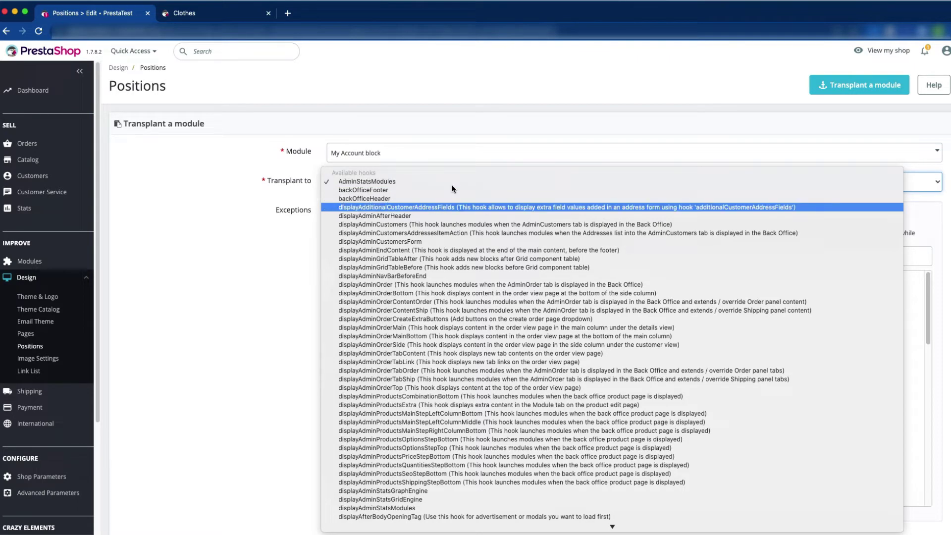
pyautogui.scroll(-5, 453, 189)
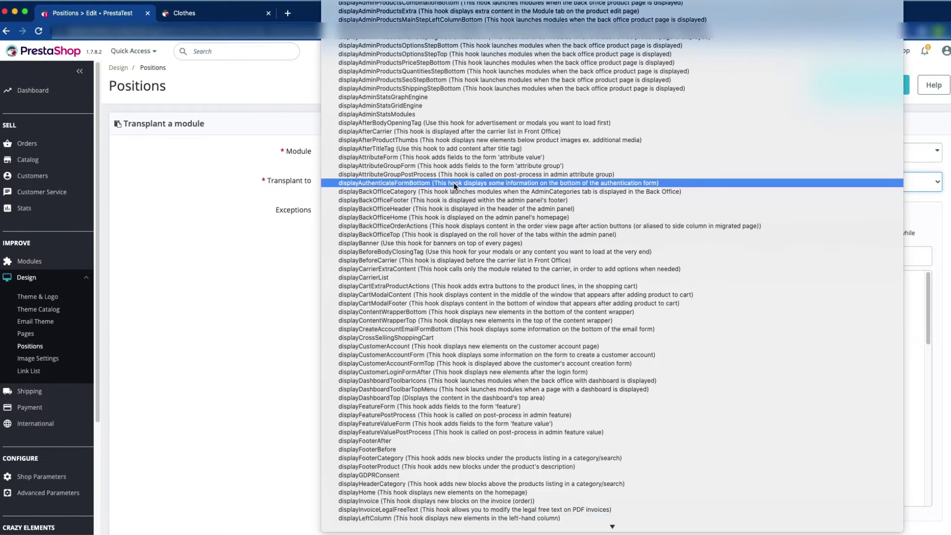
pyautogui.click(446, 518)
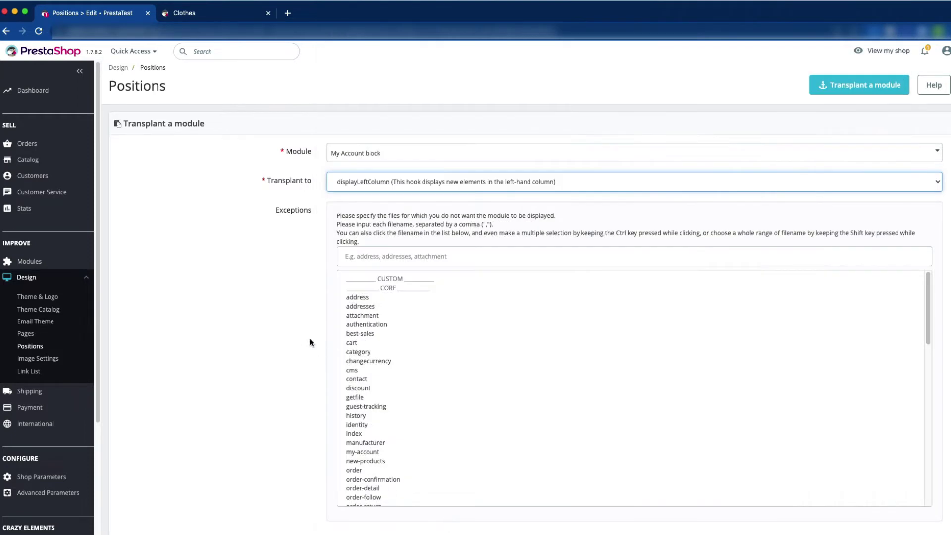
pyautogui.scroll(-3, 287, 330)
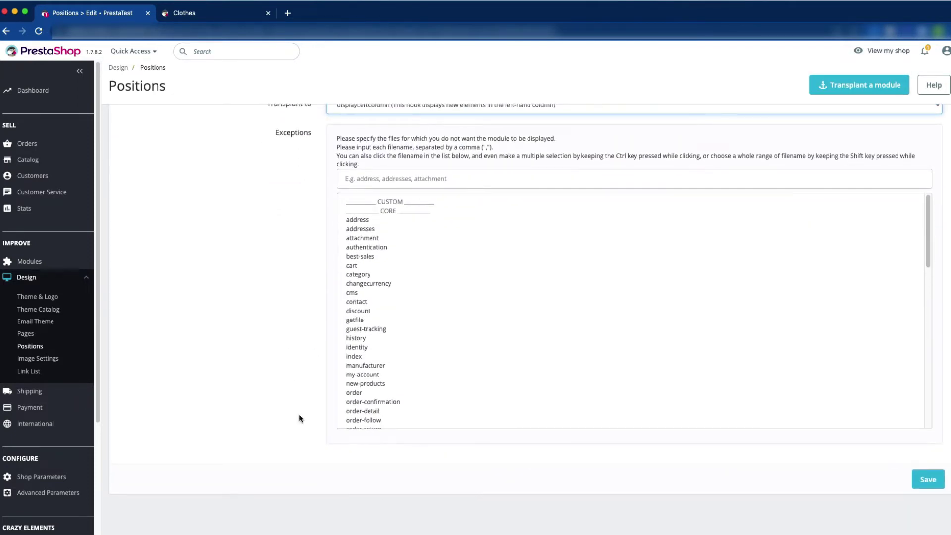
pyautogui.click(920, 477)
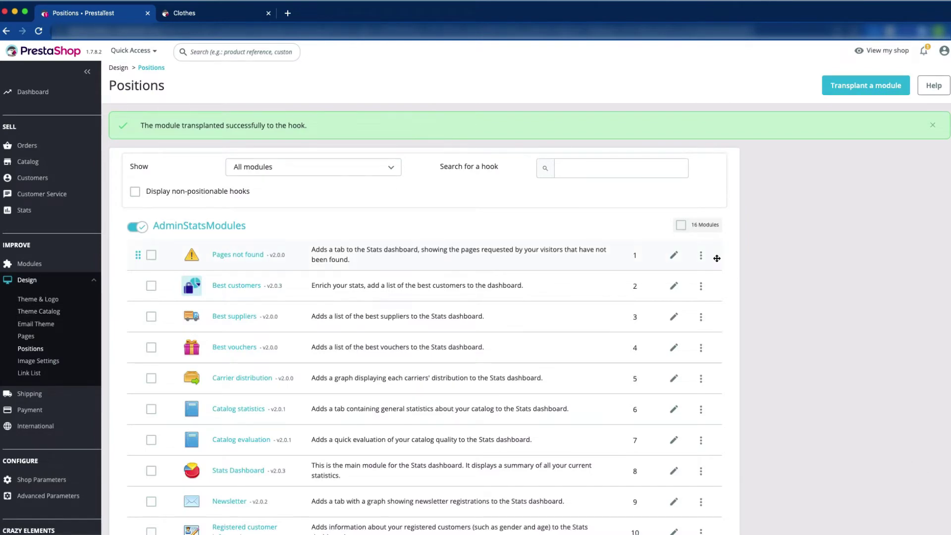
# Reload the storefront Clothes page and find the new Your Account block in its left column
pyautogui.click(208, 13)
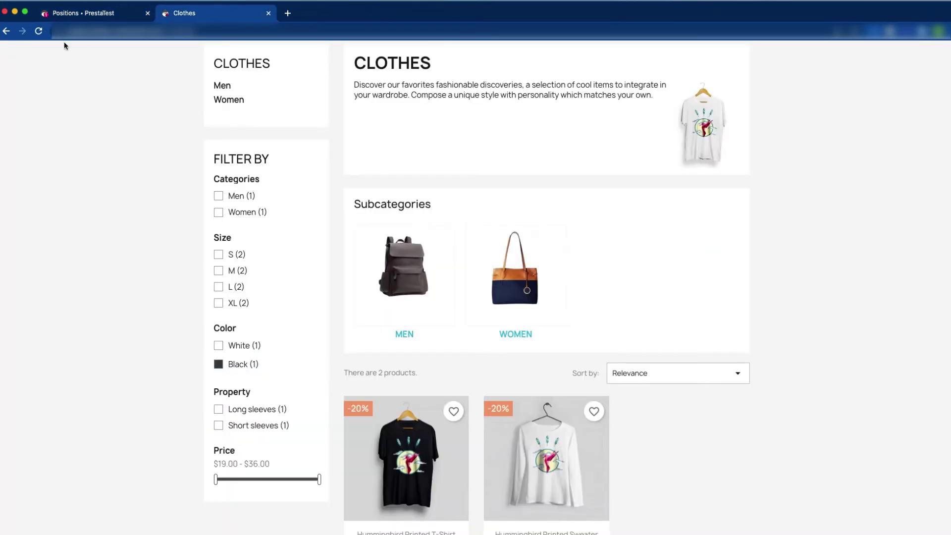
pyautogui.click(39, 30)
pyautogui.scroll(-6, 165, 317)
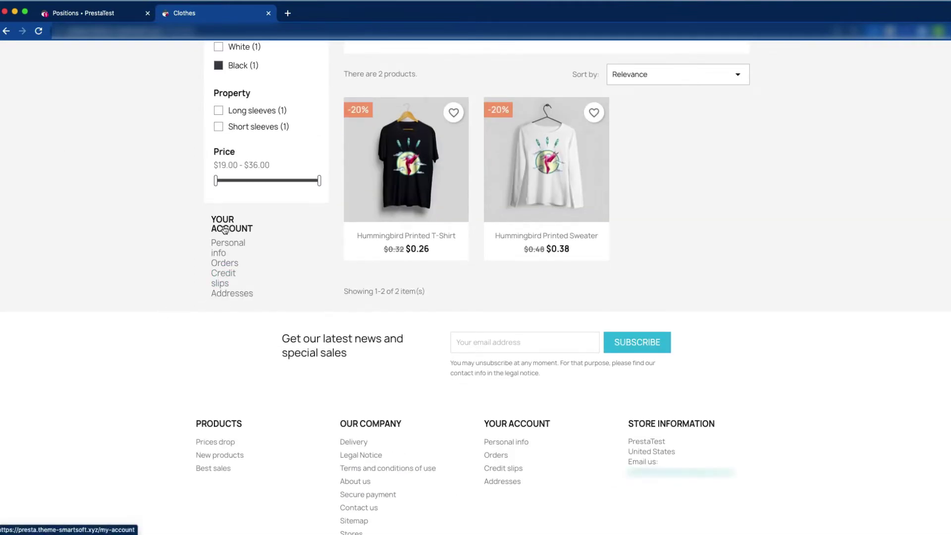
pyautogui.scroll(5, 216, 288)
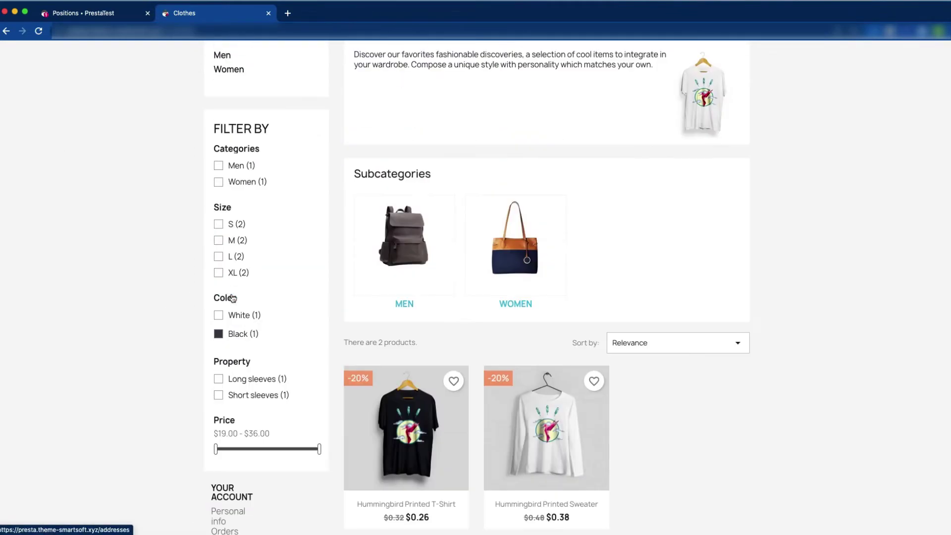
pyautogui.scroll(-7, 254, 395)
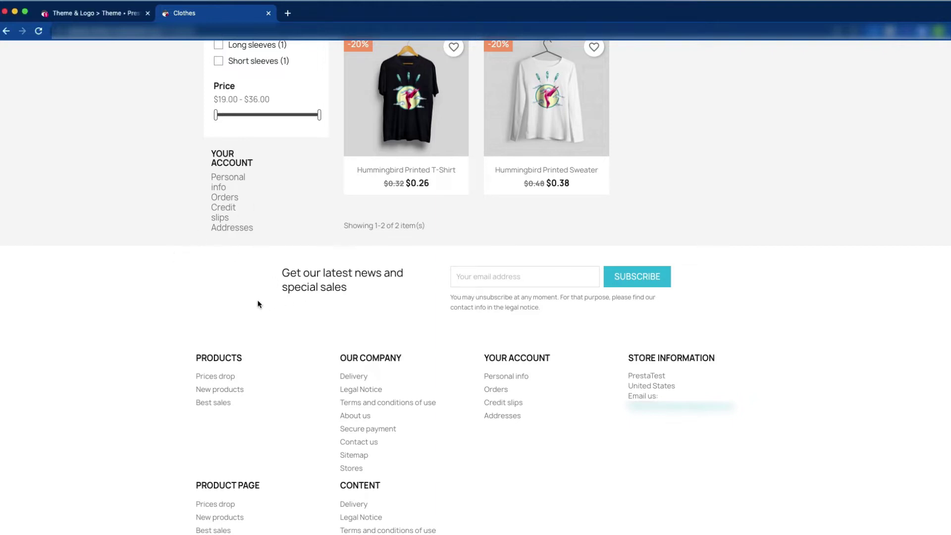
# Open About us in a new tab, compare it with Clothes, then return to Theme & Logo
pyautogui.scroll(-2, 369, 401)
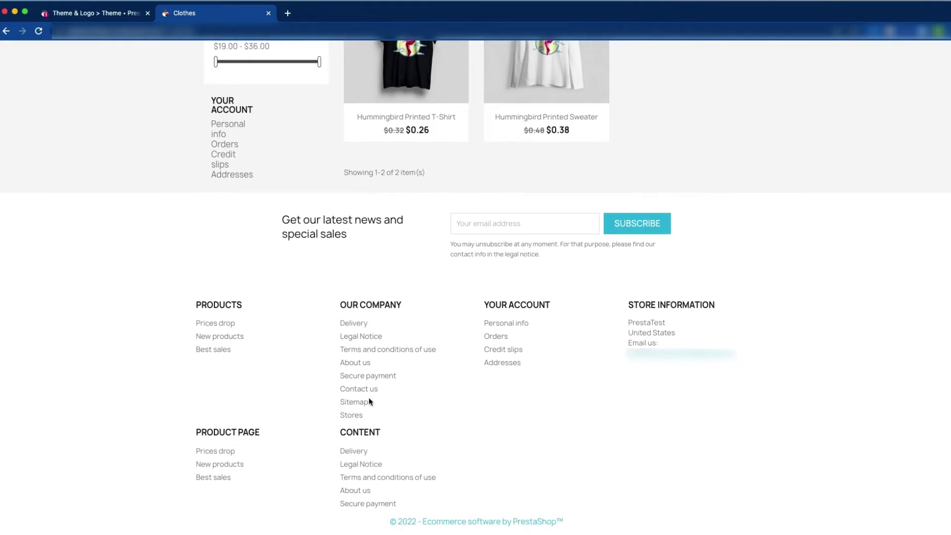
pyautogui.keyDown('super'); pyautogui.click(359, 368); pyautogui.keyUp('super')
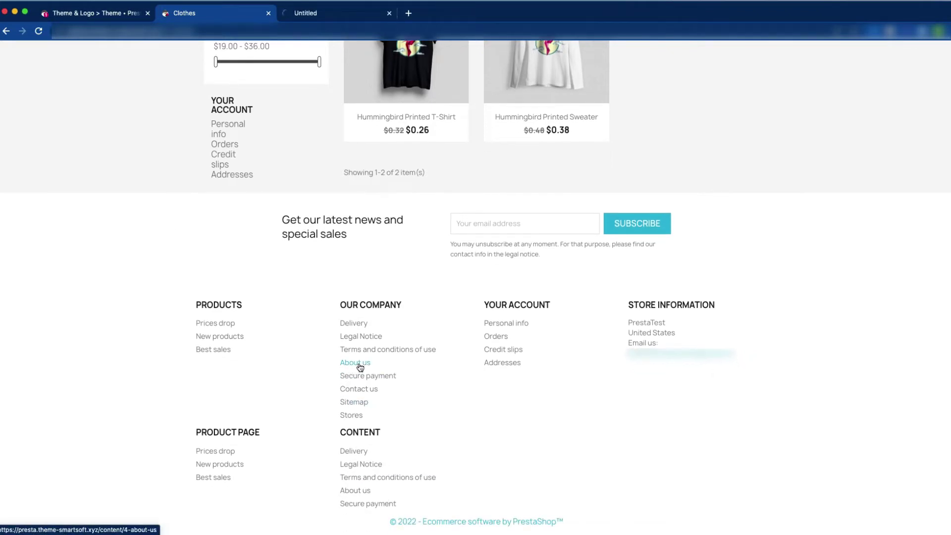
pyautogui.click(331, 15)
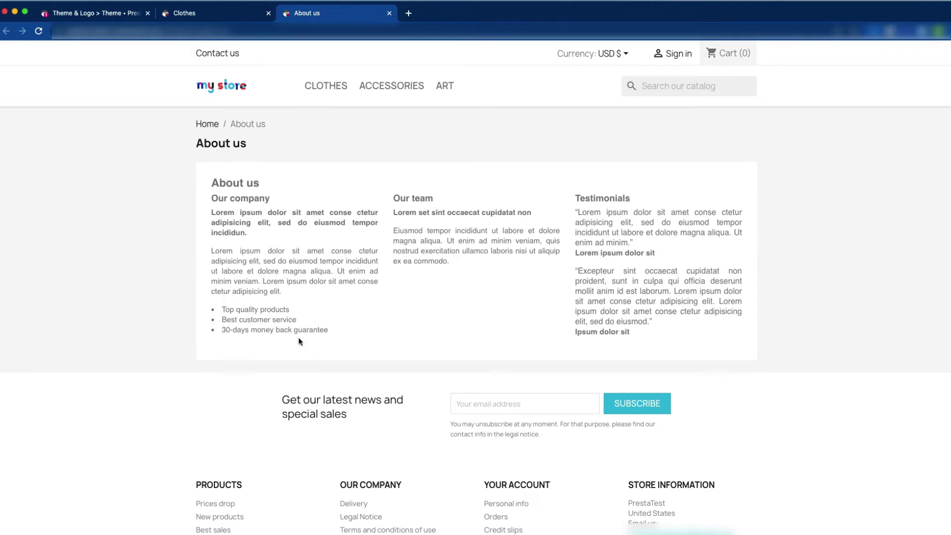
pyautogui.click(184, 13)
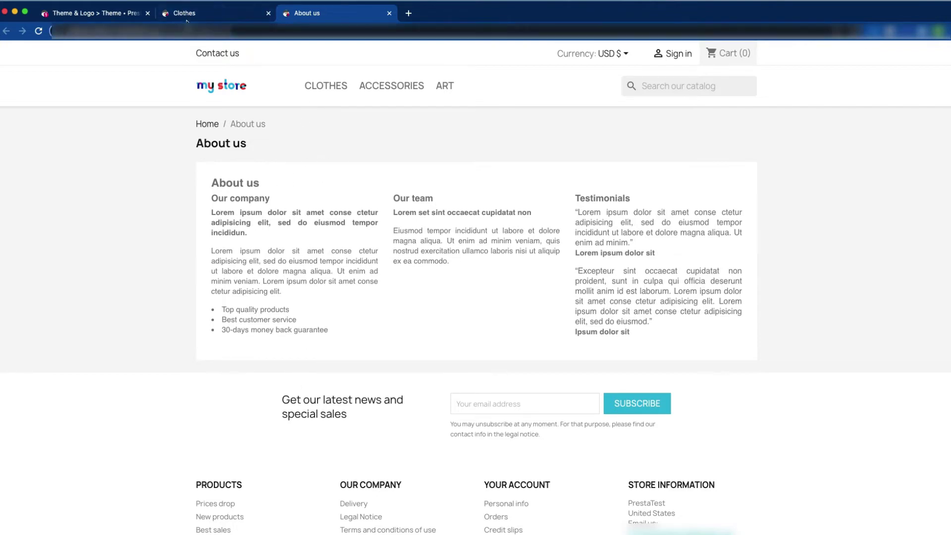
pyautogui.scroll(5, 229, 228)
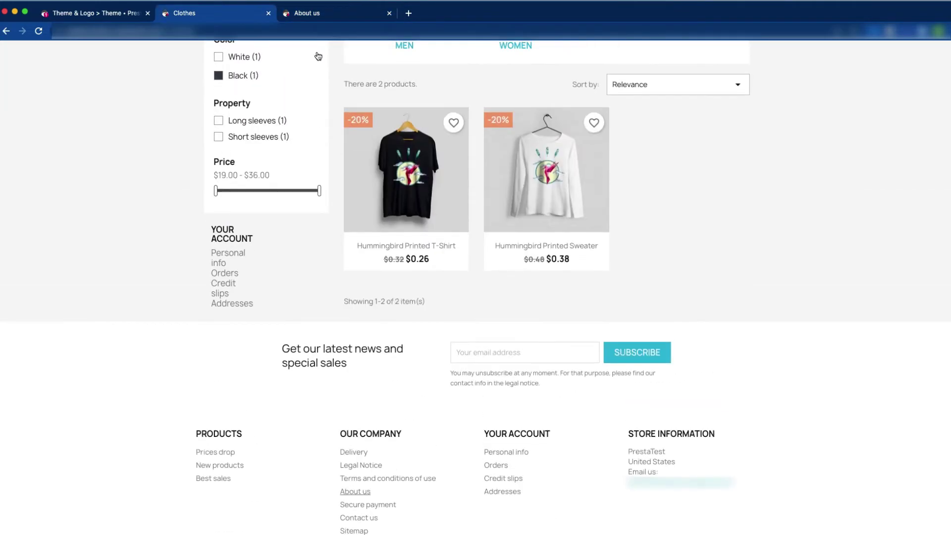
pyautogui.click(307, 14)
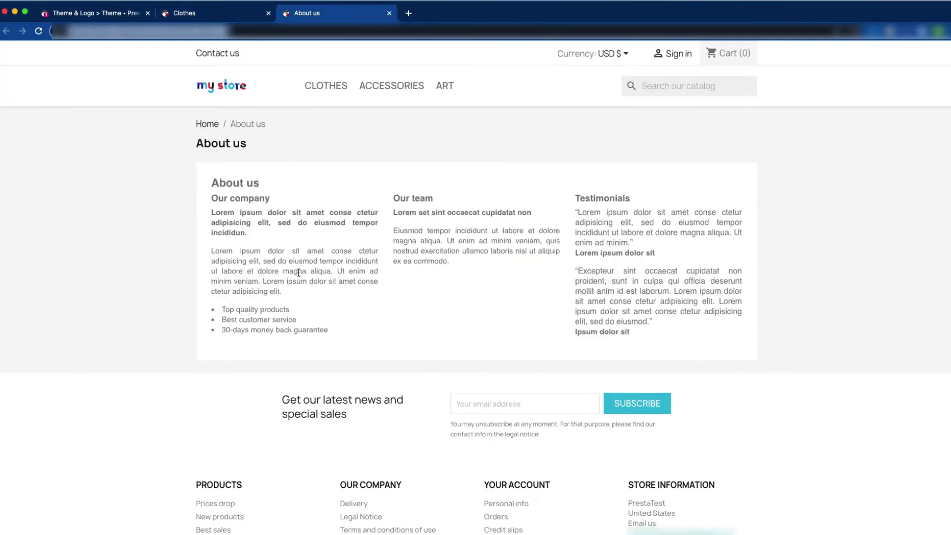
pyautogui.click(104, 15)
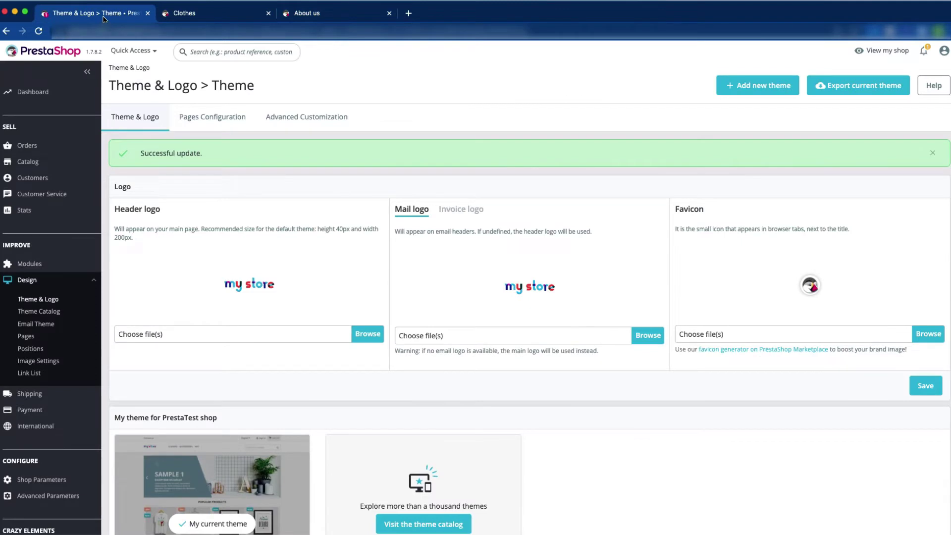
# Set the cms page layout to 'Two Columns, small left column' and save the page layouts
pyautogui.scroll(-3, 375, 423)
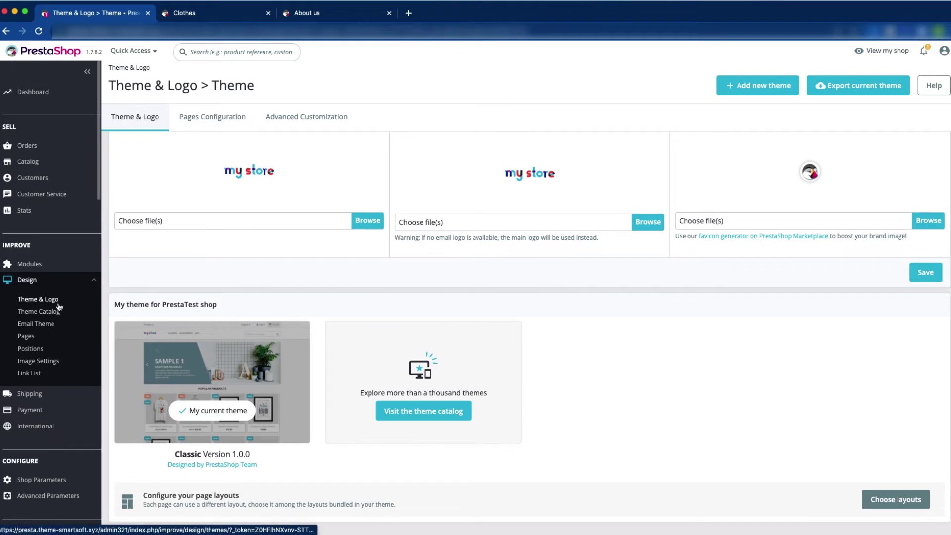
pyautogui.click(894, 501)
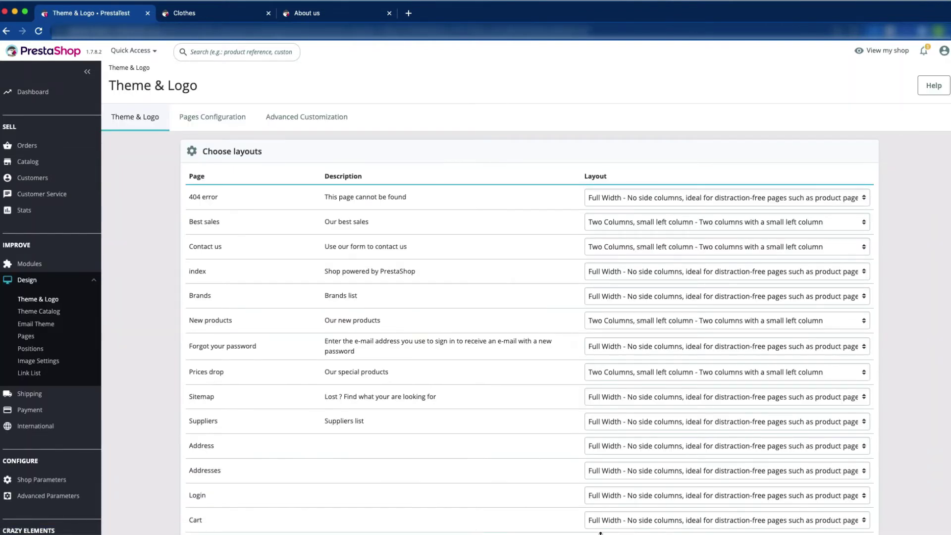
pyautogui.scroll(-3, 592, 524)
pyautogui.scroll(-5, 512, 466)
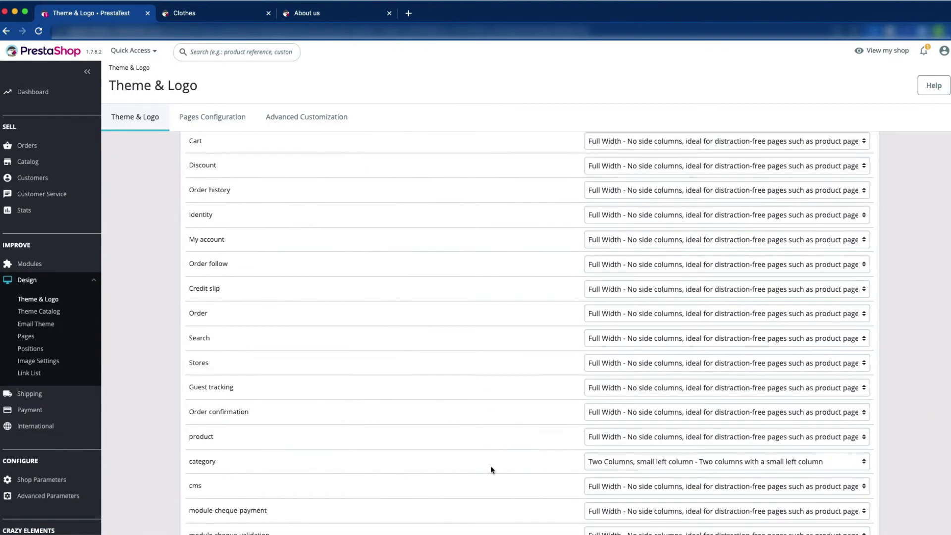
pyautogui.scroll(-1, 491, 469)
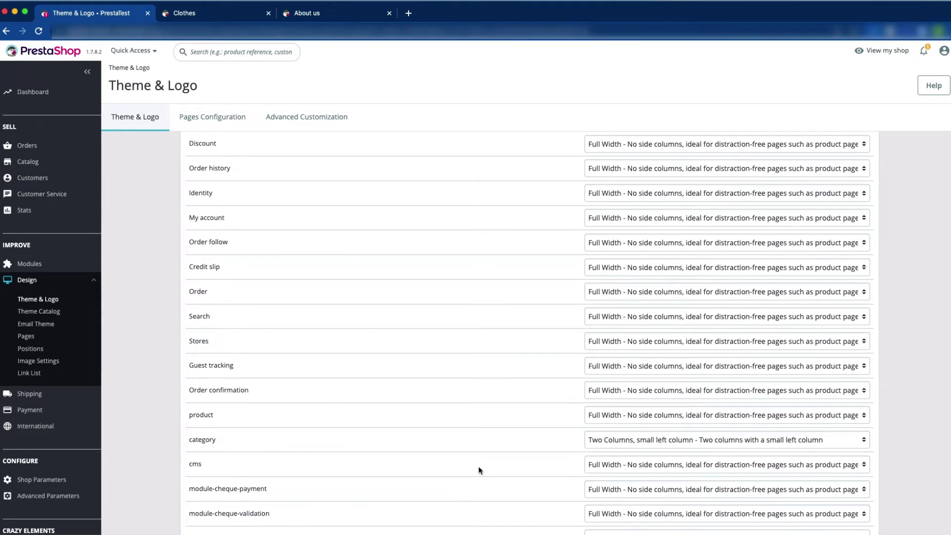
pyautogui.click(648, 470)
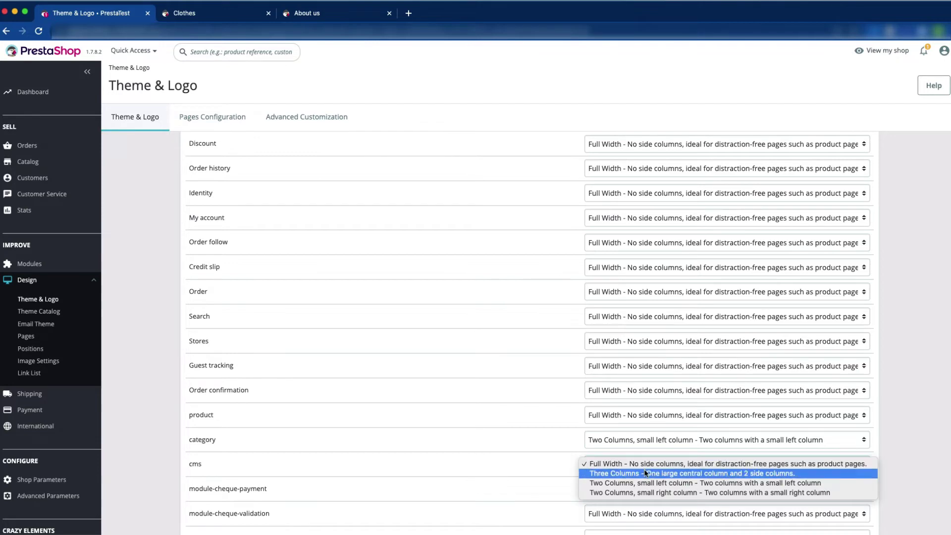
pyautogui.click(643, 483)
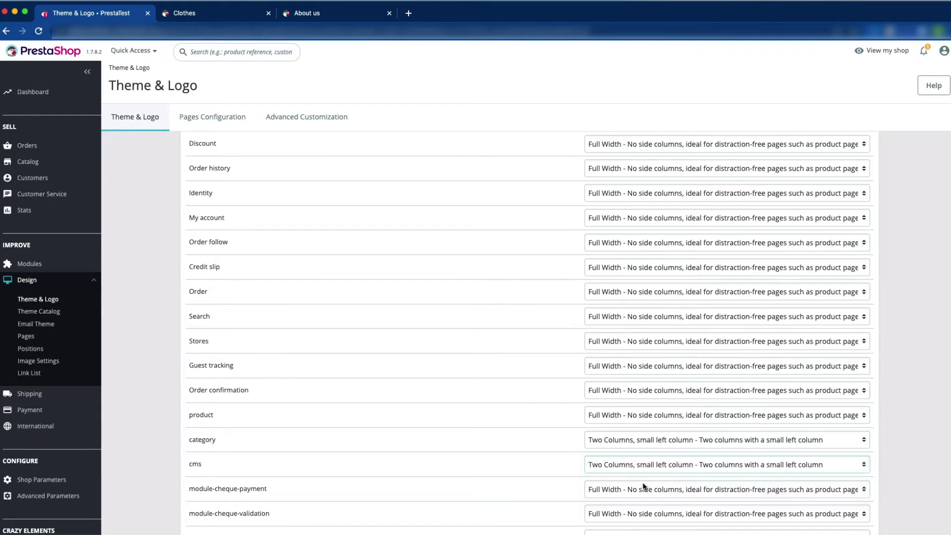
pyautogui.scroll(-3, 534, 457)
pyautogui.scroll(-4, 534, 459)
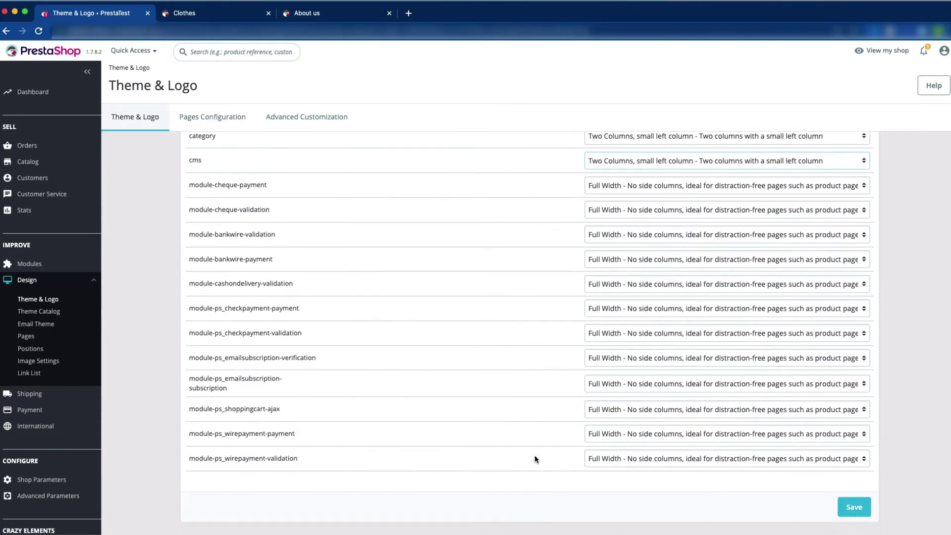
pyautogui.click(865, 515)
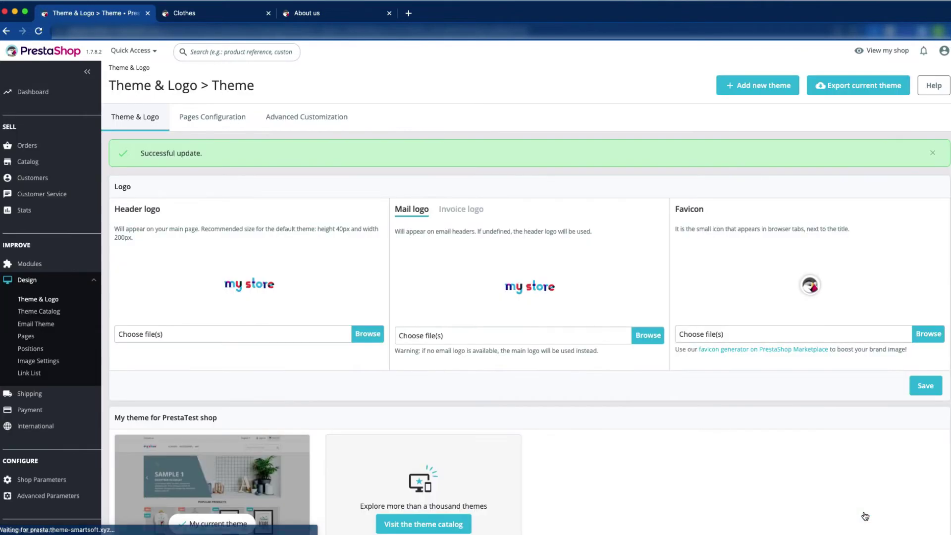
# Reload About us to see its new left column, then close the Clothes tab
pyautogui.click(327, 14)
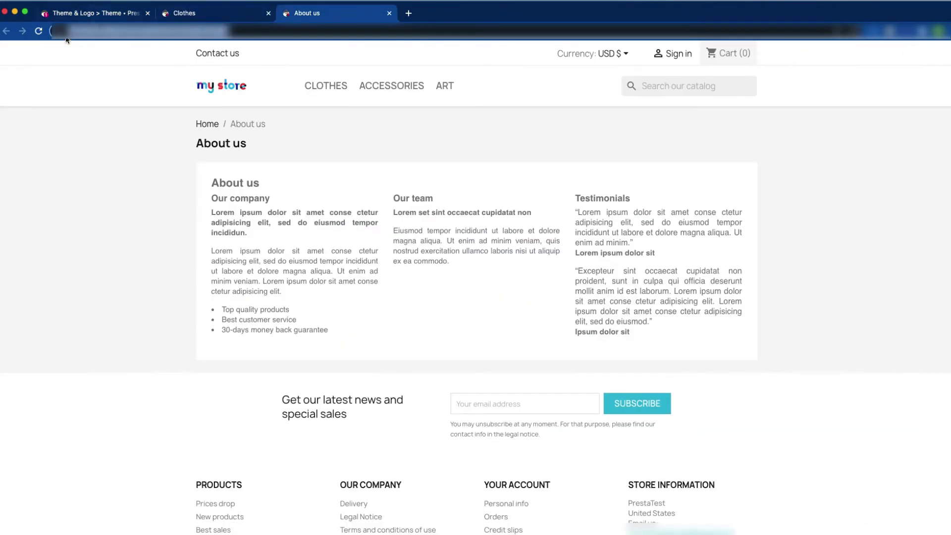
pyautogui.click(38, 31)
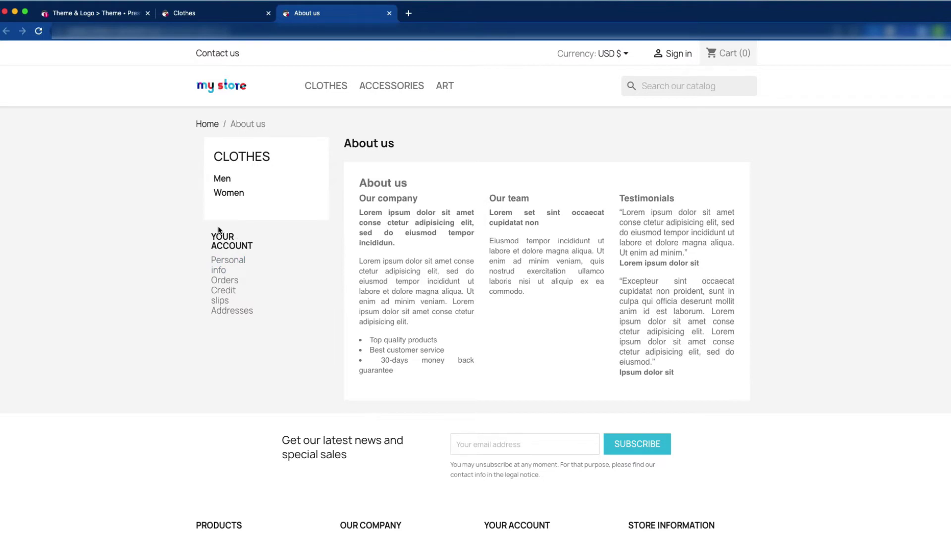
pyautogui.click(198, 13)
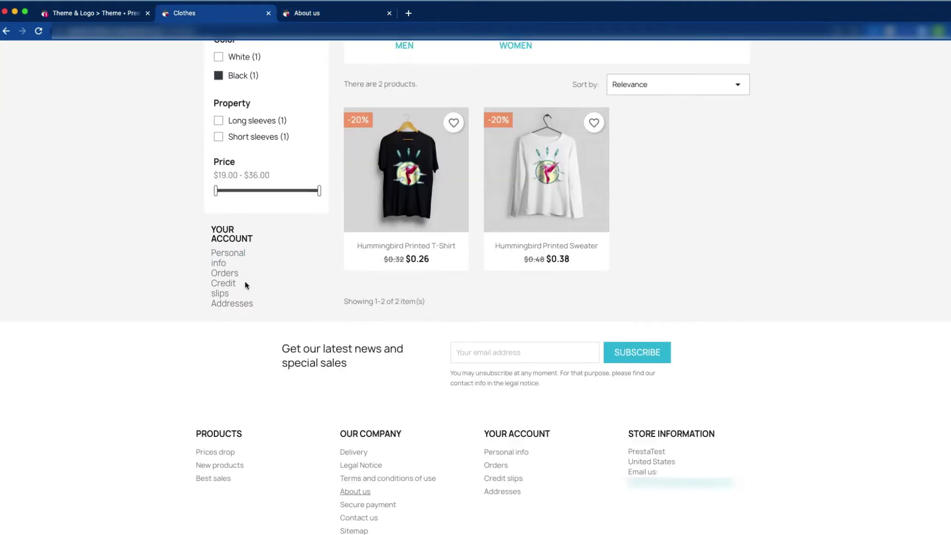
pyautogui.press('super+w')
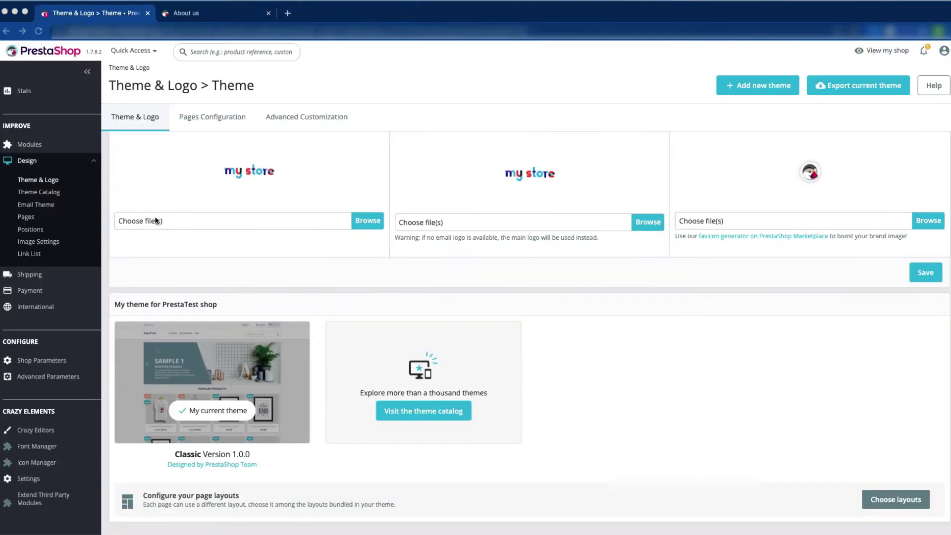
# Search Positions for 'displayle' and edit the My Account block row
pyautogui.click(38, 231)
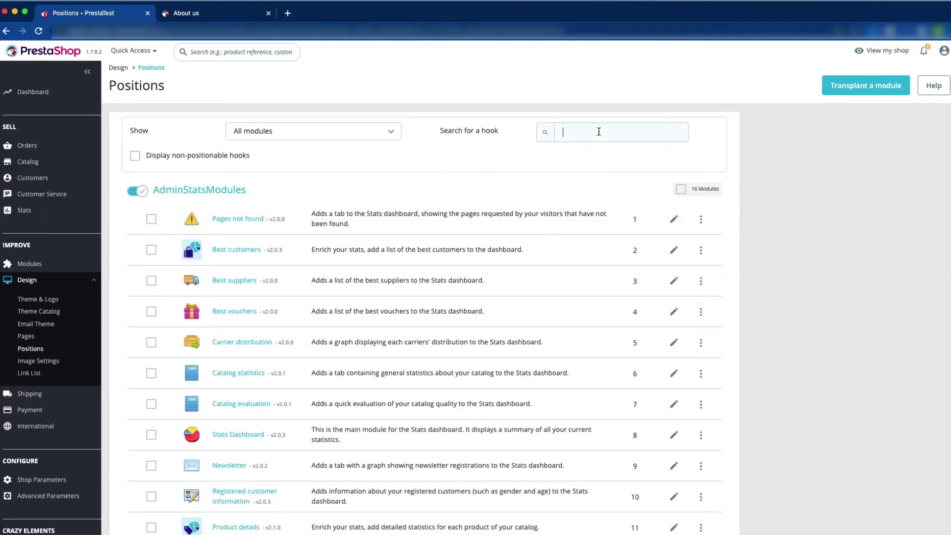
pyautogui.write('display')
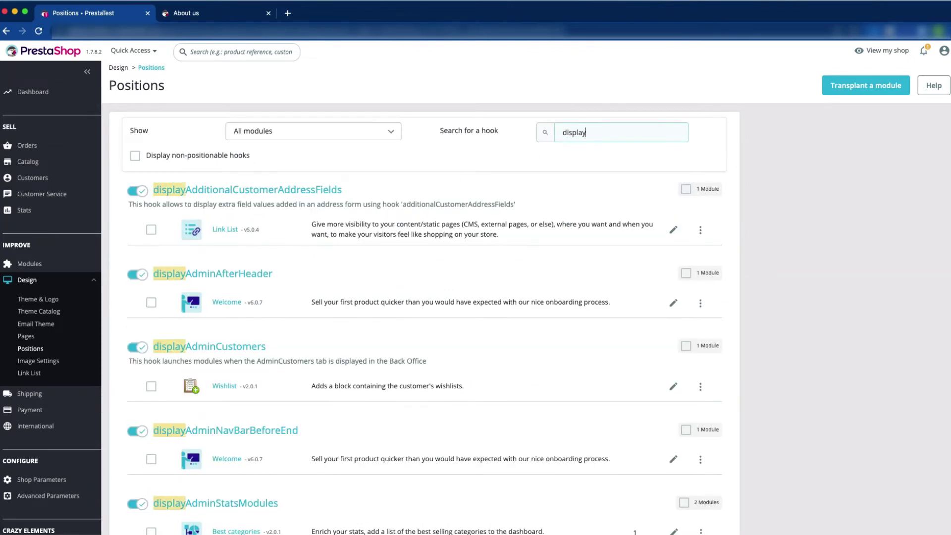
pyautogui.write('le')
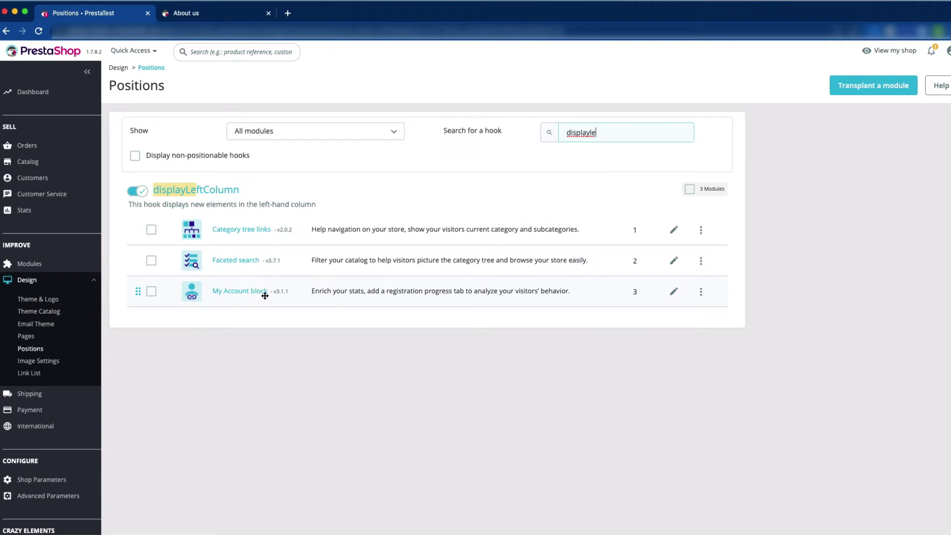
pyautogui.click(674, 293)
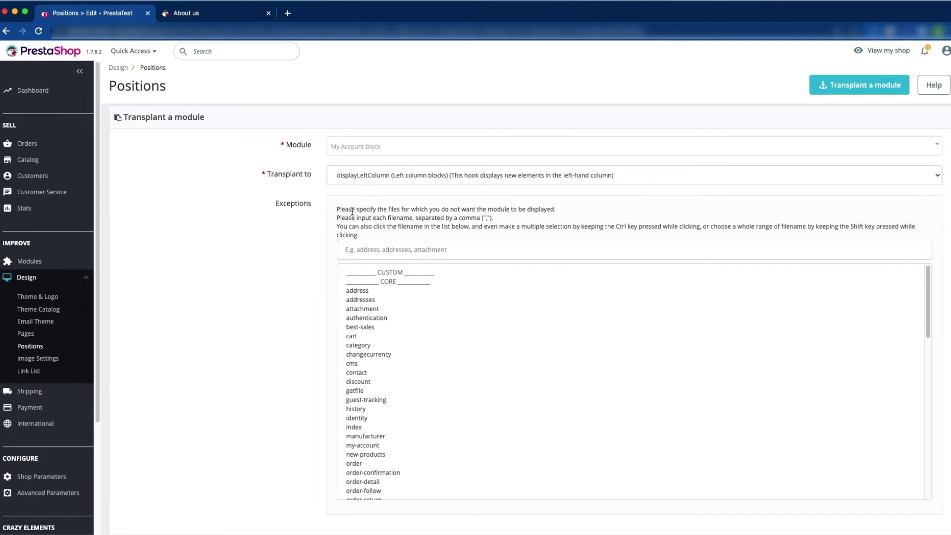
# Highlight the Exceptions help text explaining how to select pages
pyautogui.moveTo(336, 210); pyautogui.dragTo(361, 230)
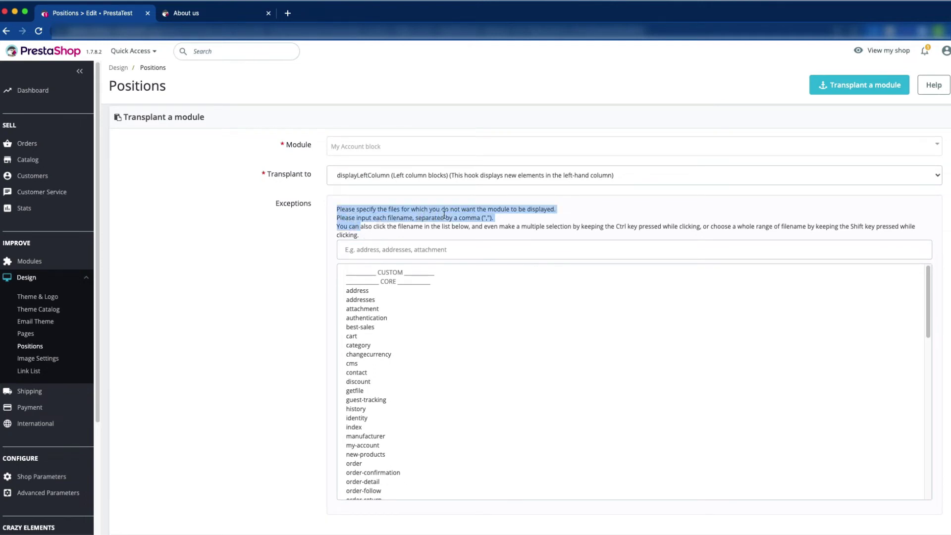
pyautogui.tripleClick(544, 210)
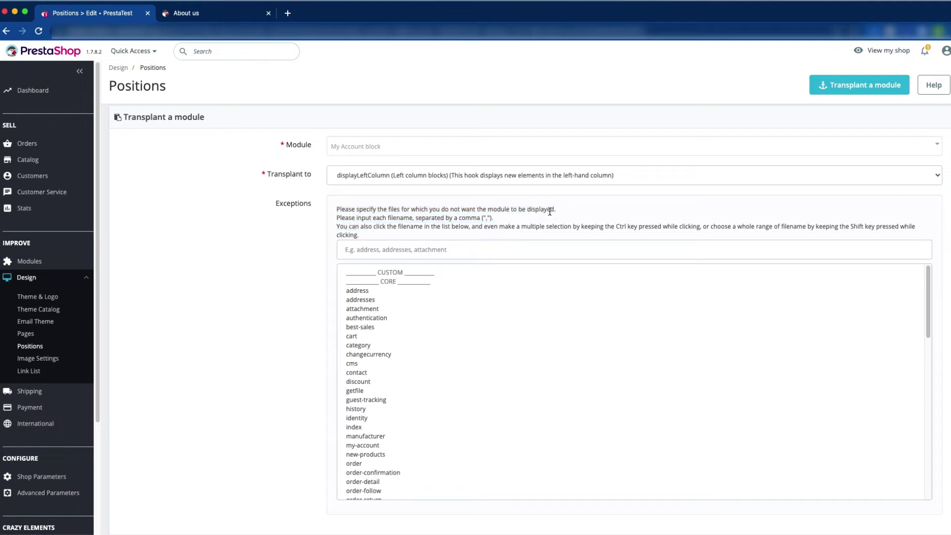
pyautogui.tripleClick(546, 210)
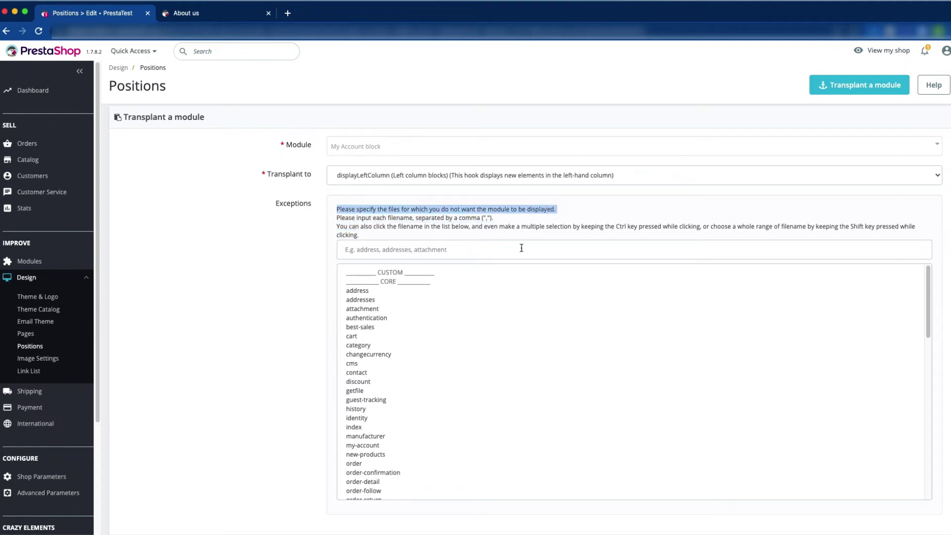
# Make every page except category an exception, then save the transplant
pyautogui.click(437, 325)
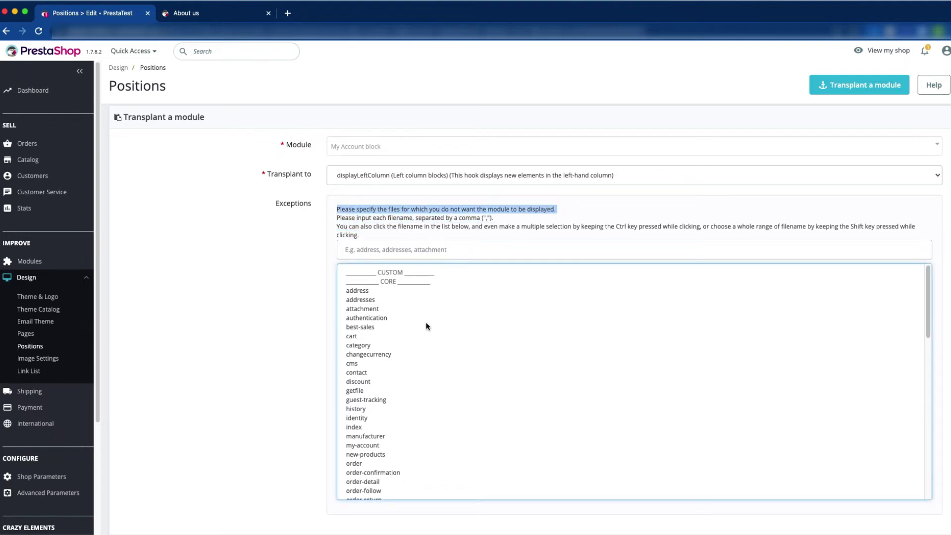
pyautogui.press('super+a')
pyautogui.click(264, 295)
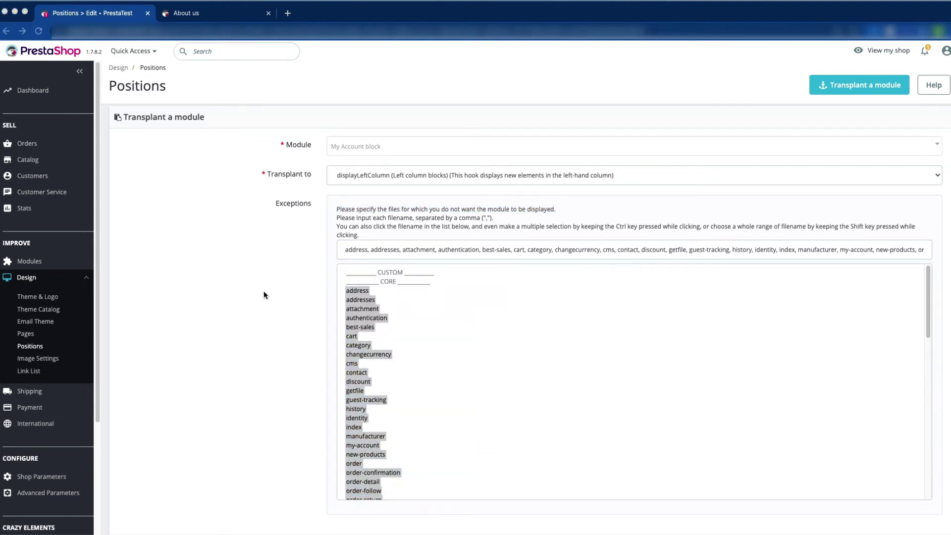
pyautogui.keyDown('super'); pyautogui.click(363, 348); pyautogui.keyUp('super')
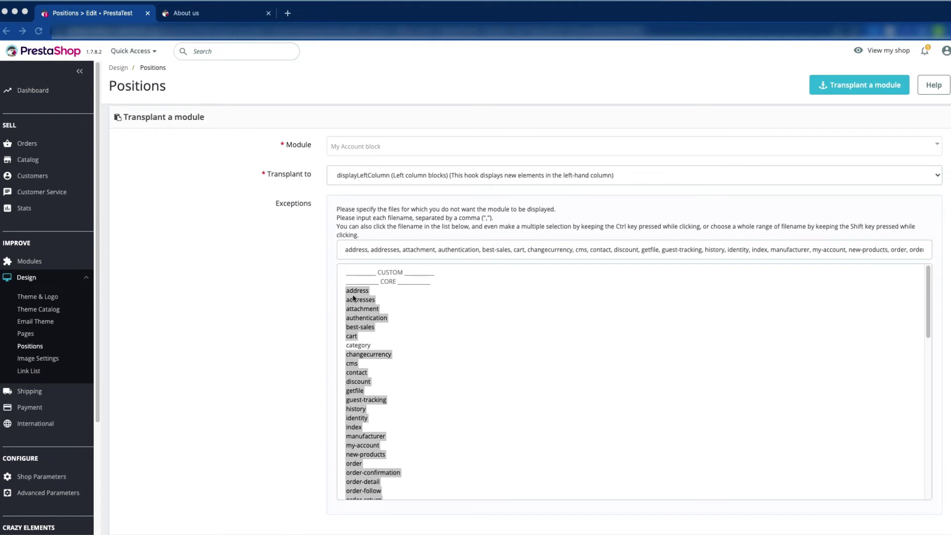
pyautogui.scroll(-10, 409, 421)
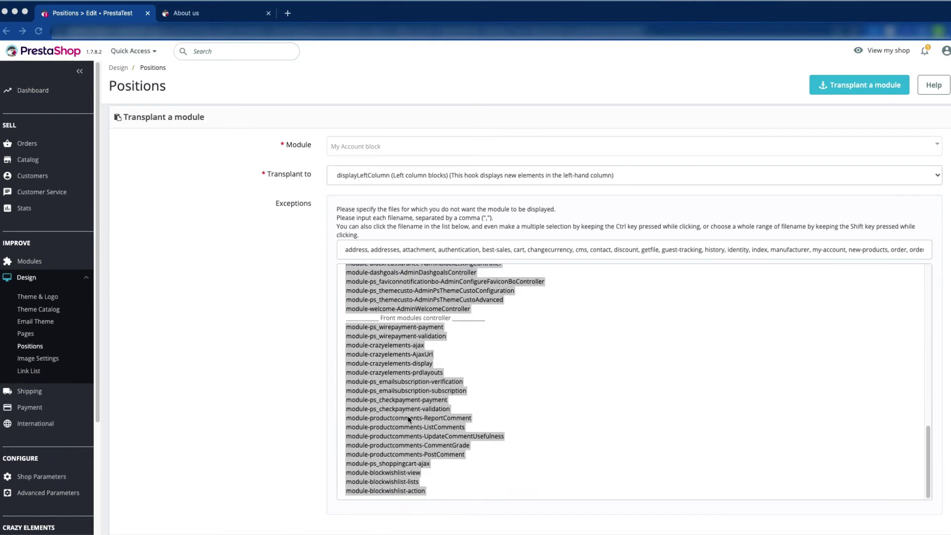
pyautogui.scroll(5, 414, 391)
pyautogui.scroll(5, 415, 391)
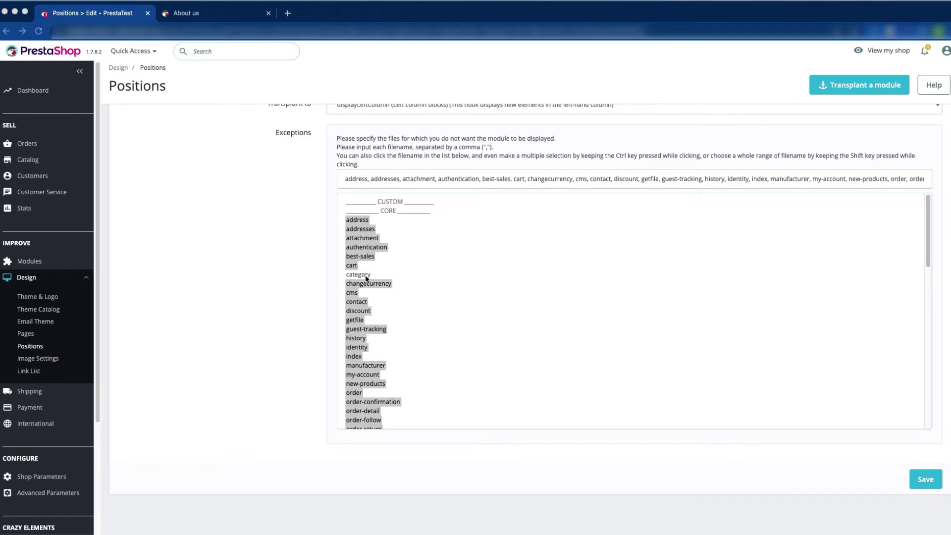
pyautogui.click(924, 481)
pyautogui.click(924, 482)
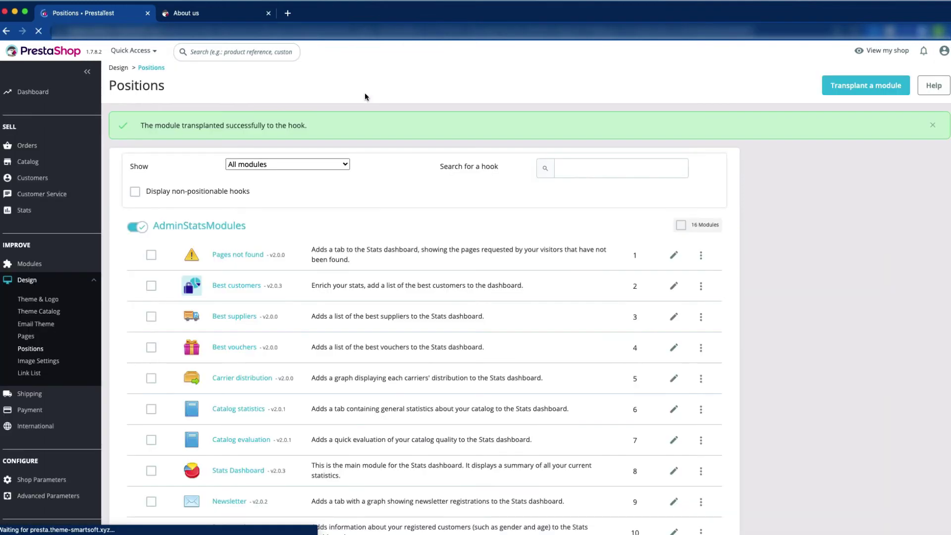
# Reload About us to confirm Your Account is gone, then check it on Clothes
pyautogui.hotkey('ctrl', 'Tab')
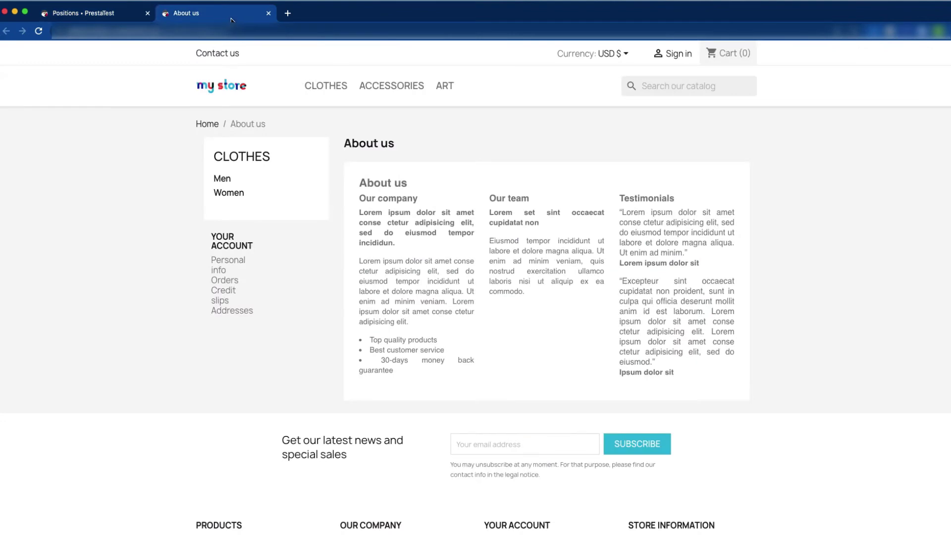
pyautogui.click(39, 31)
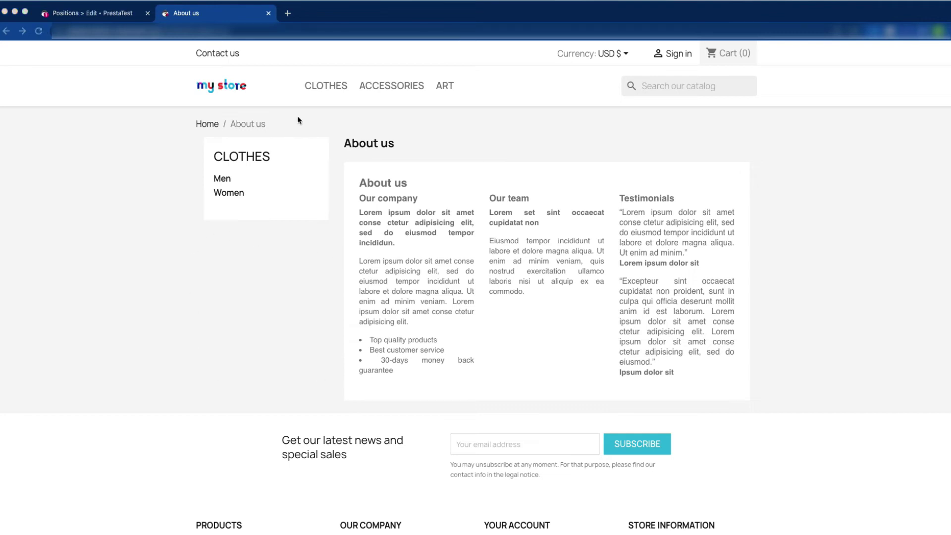
pyautogui.click(326, 89)
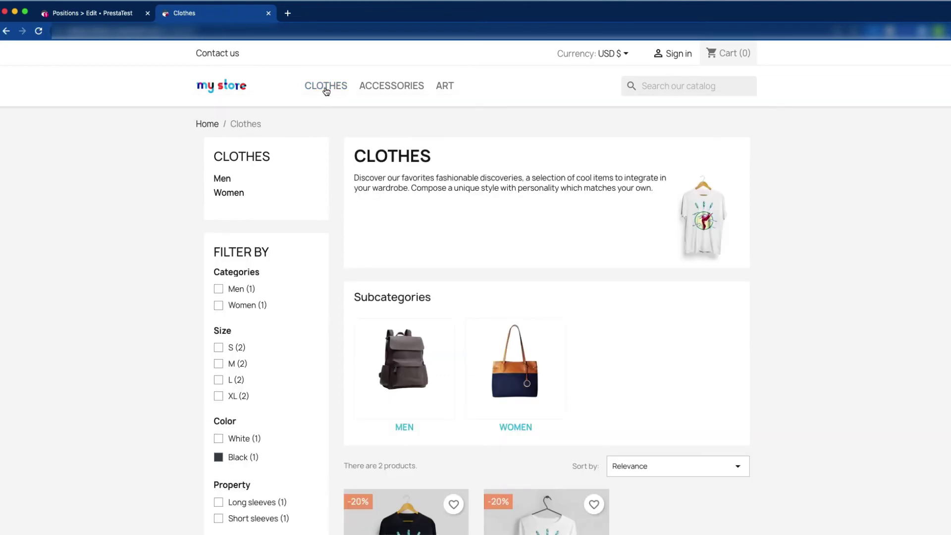
pyautogui.scroll(-5, 282, 317)
pyautogui.scroll(5, 287, 350)
pyautogui.scroll(-1, 251, 405)
pyautogui.scroll(-8, 249, 403)
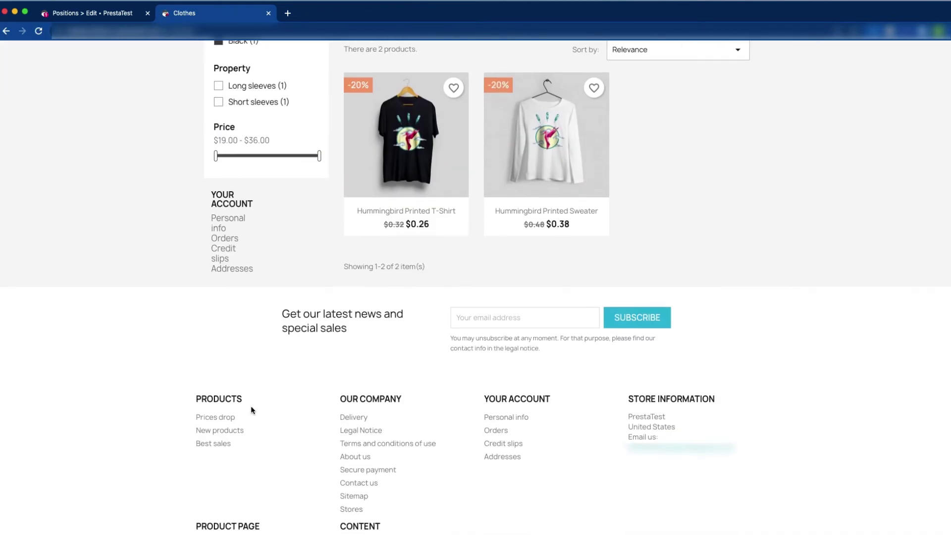
pyautogui.scroll(6, 250, 405)
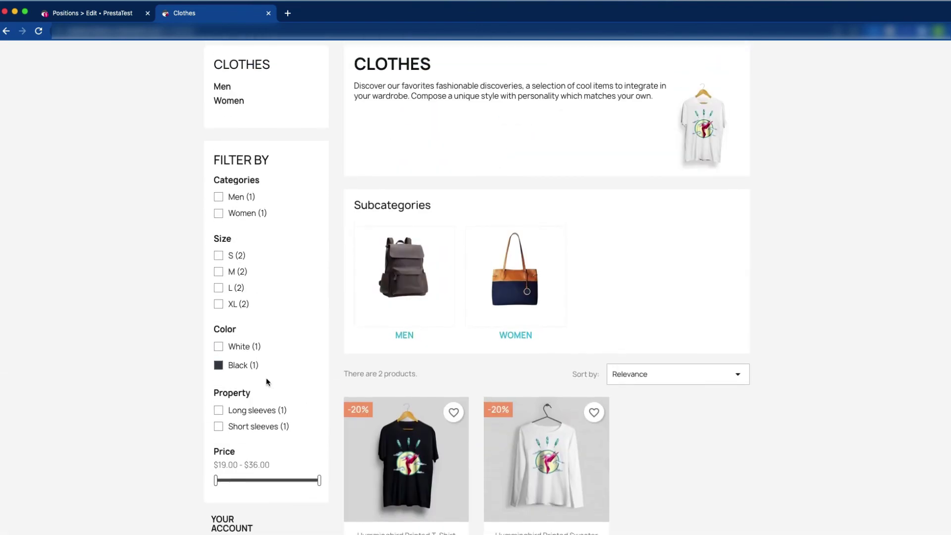
# Drag Faceted search above Category tree links on displayLeftColumn, then open the storefront
pyautogui.click(107, 18)
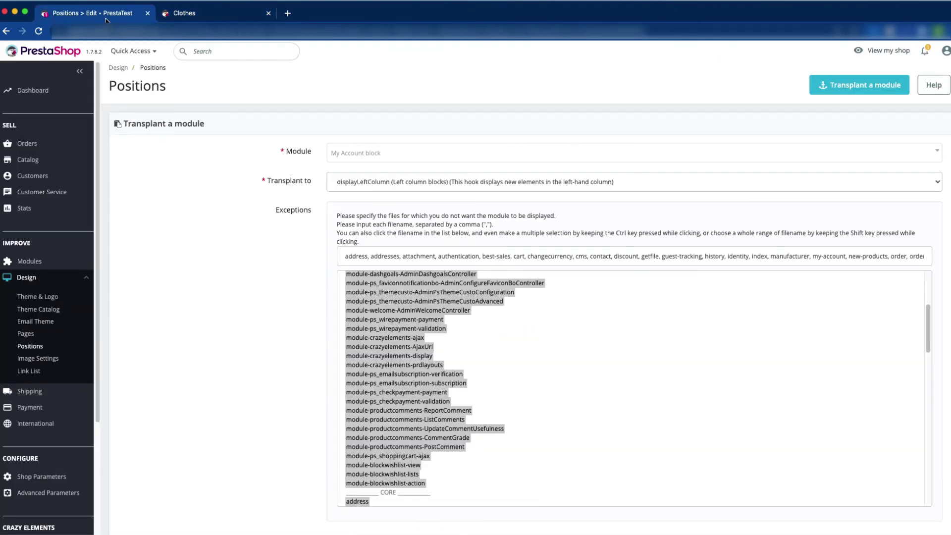
pyautogui.click(188, 13)
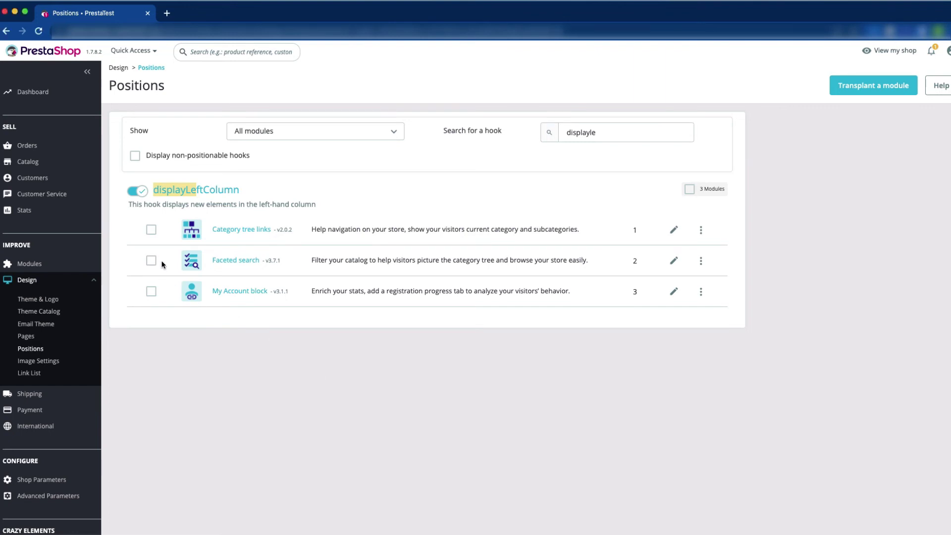
pyautogui.moveTo(163, 260); pyautogui.dragTo(136, 221)
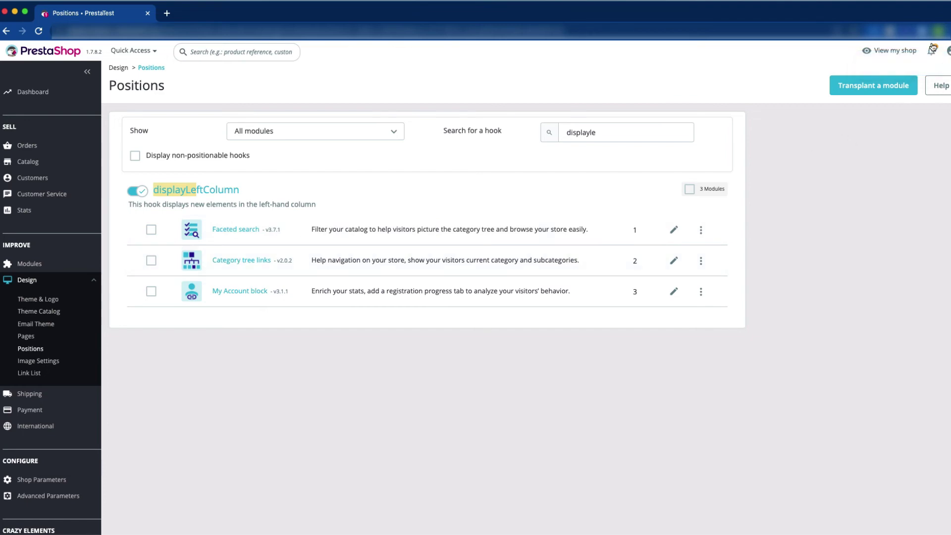
pyautogui.click(904, 51)
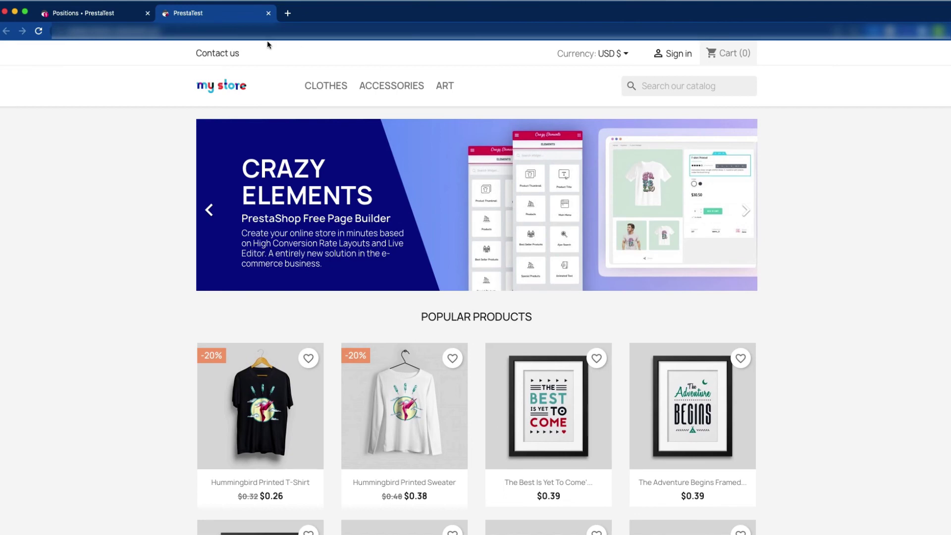
# Confirm on the Clothes category page that the filters now sit above the category links
pyautogui.click(333, 87)
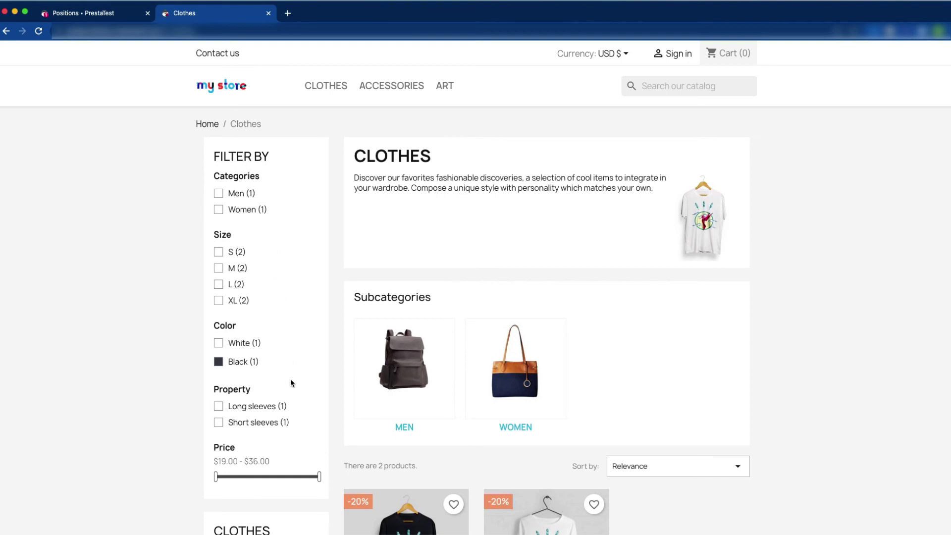
pyautogui.scroll(-1, 263, 247)
pyautogui.scroll(-5, 263, 247)
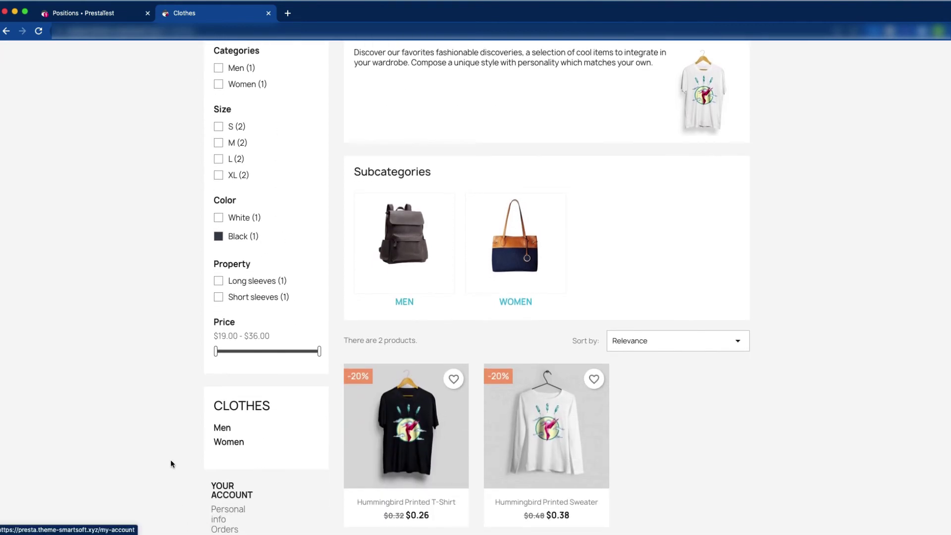
pyautogui.scroll(-4, 248, 441)
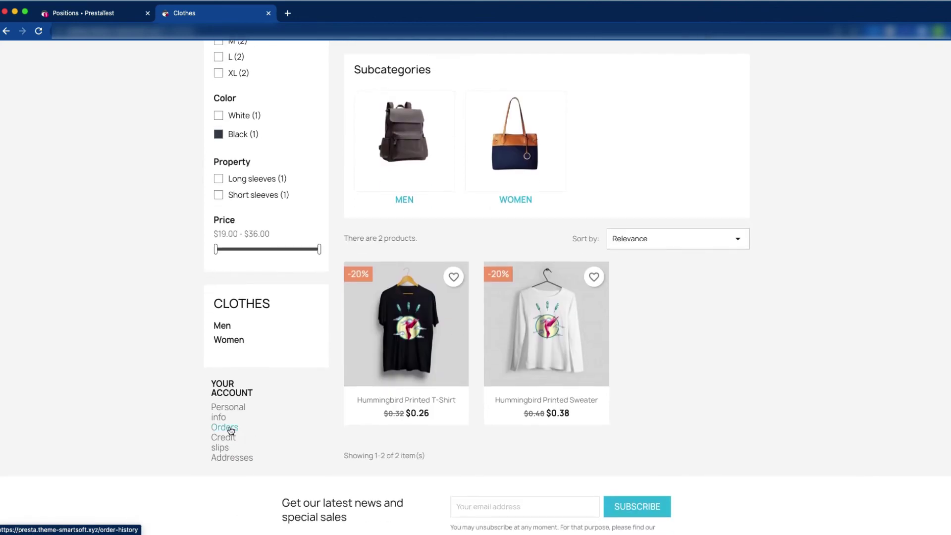
pyautogui.click(125, 18)
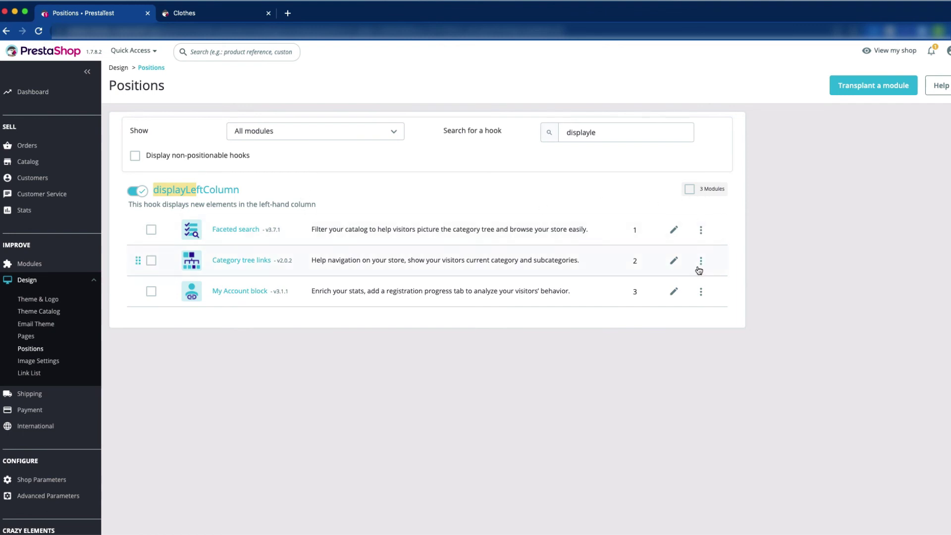
# Unhook the My Account block from displayLeftColumn and confirm the reloaded Clothes page no longer shows it
pyautogui.click(150, 292)
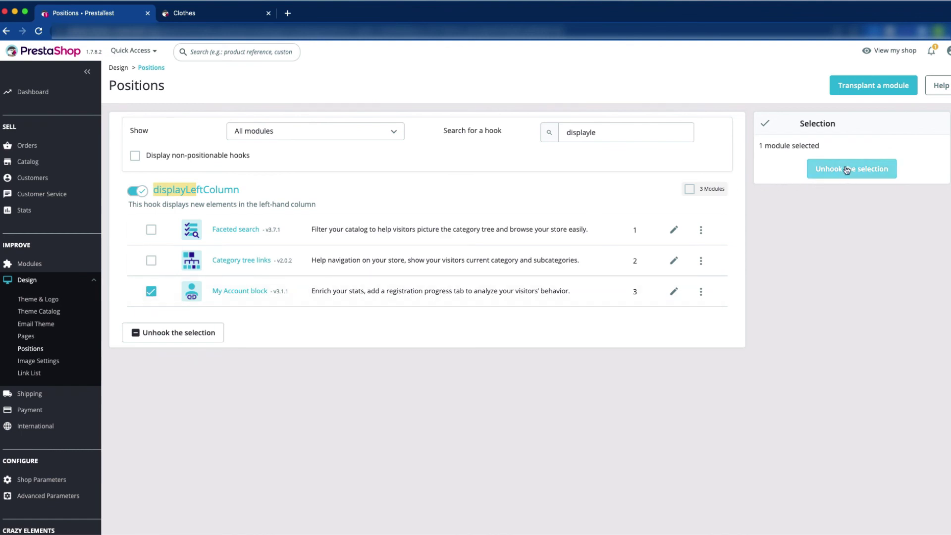
pyautogui.click(856, 170)
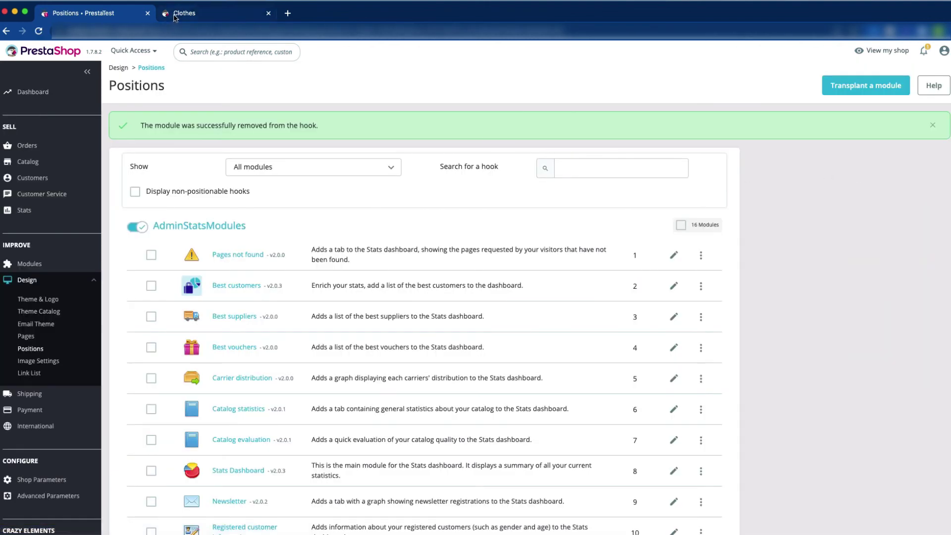
pyautogui.click(175, 18)
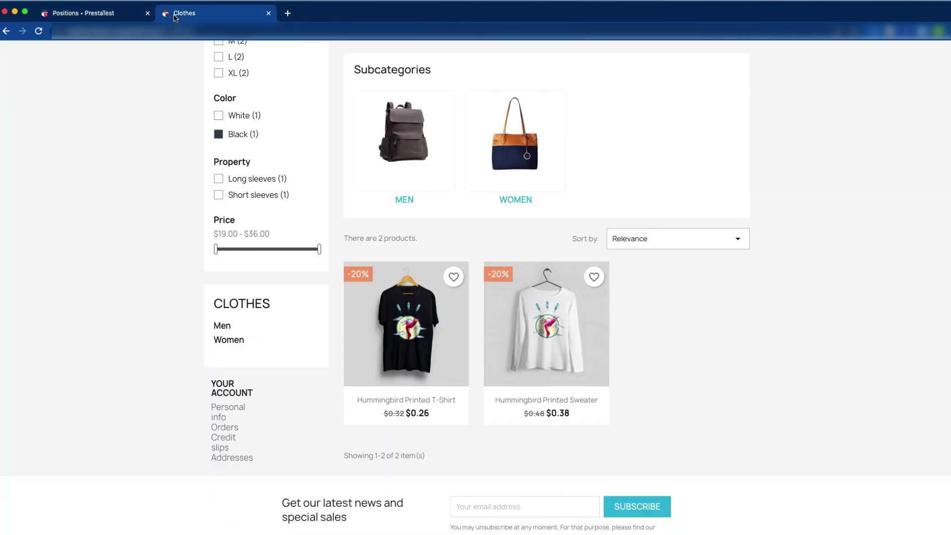
pyautogui.click(39, 31)
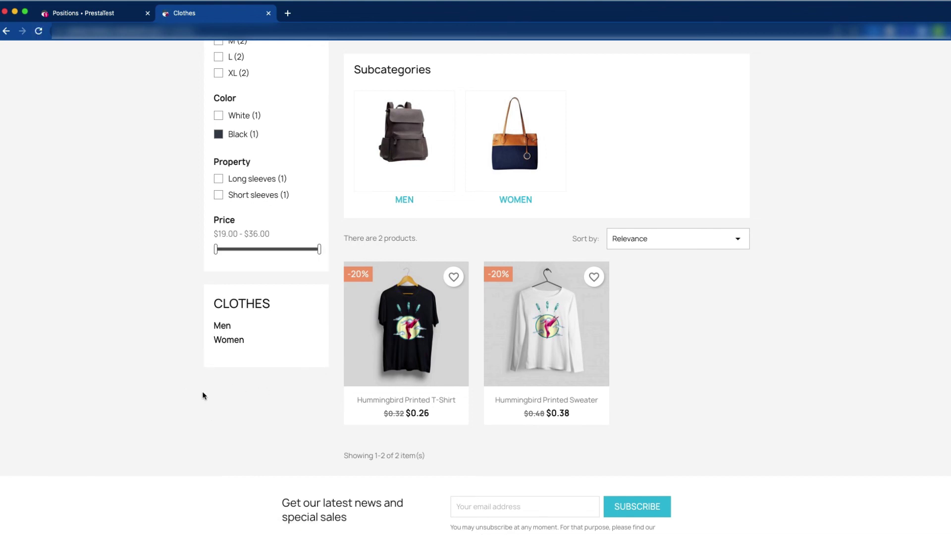
pyautogui.click(124, 14)
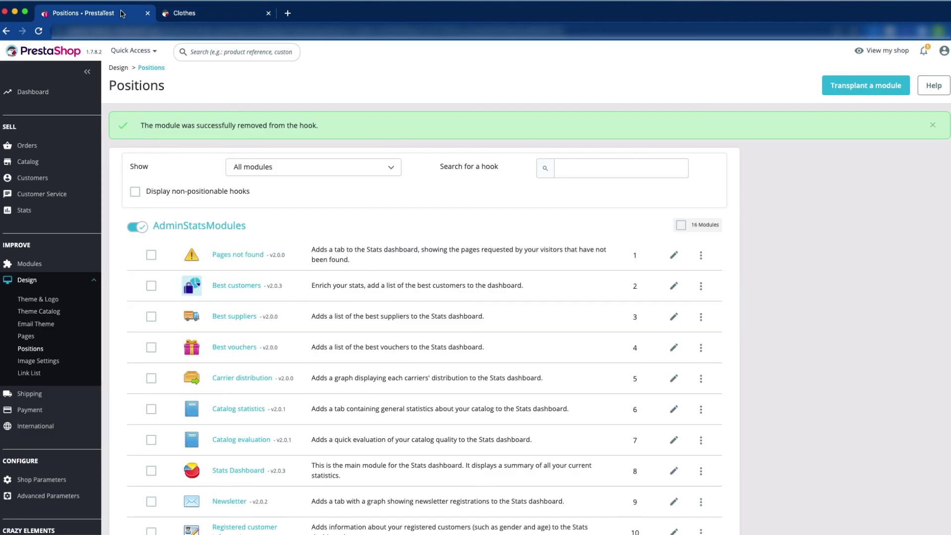